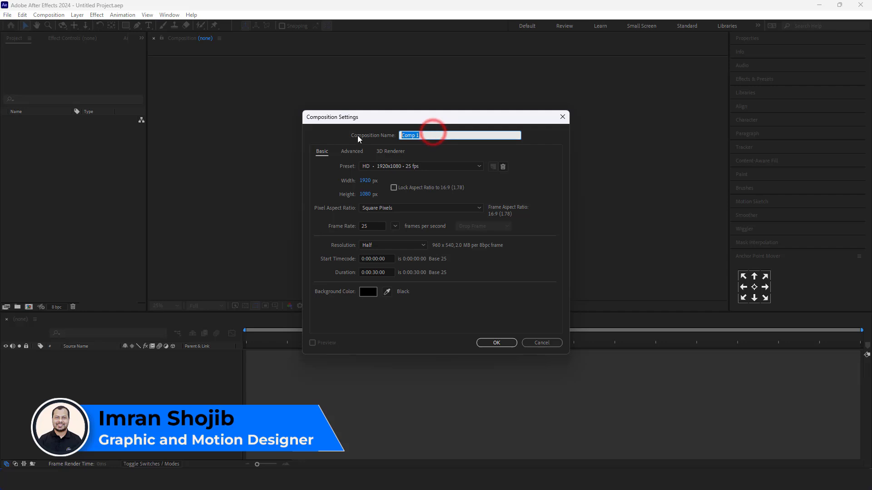
# Create a new composition named Glossy Text at 1920x1080, 25 fps, with a 30-second duration
pyautogui.write('G')
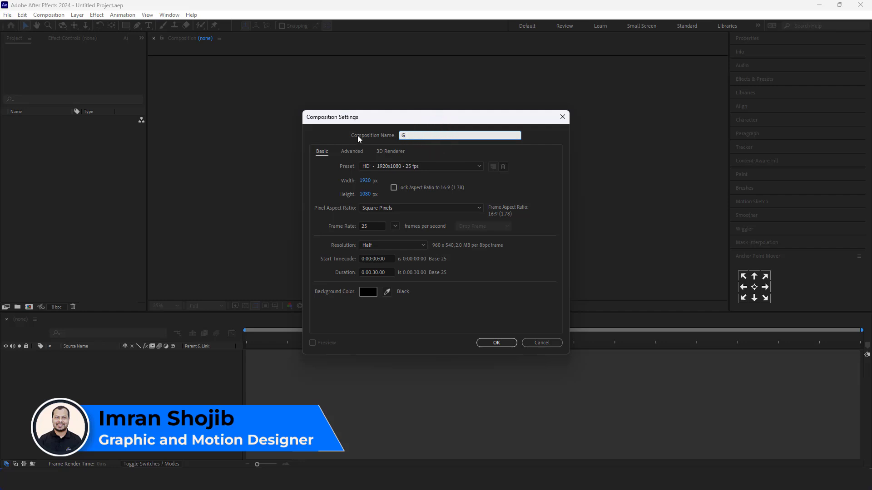
pyautogui.write('lossy Text')
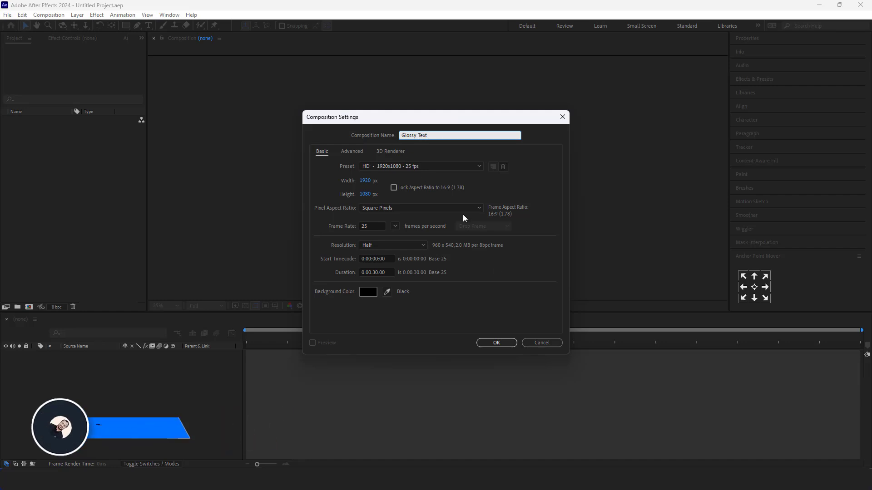
pyautogui.click(496, 343)
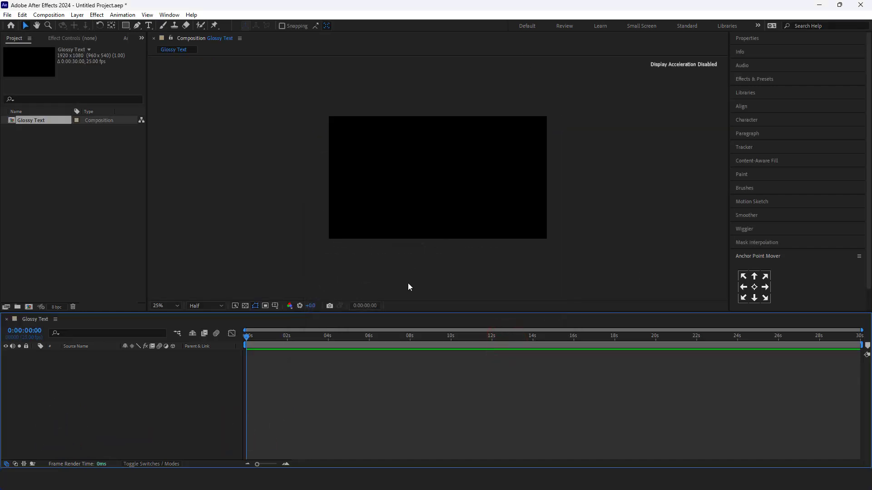
# Add a new text layer reading GLOSSY to the Glossy Text composition
pyautogui.click(177, 305)
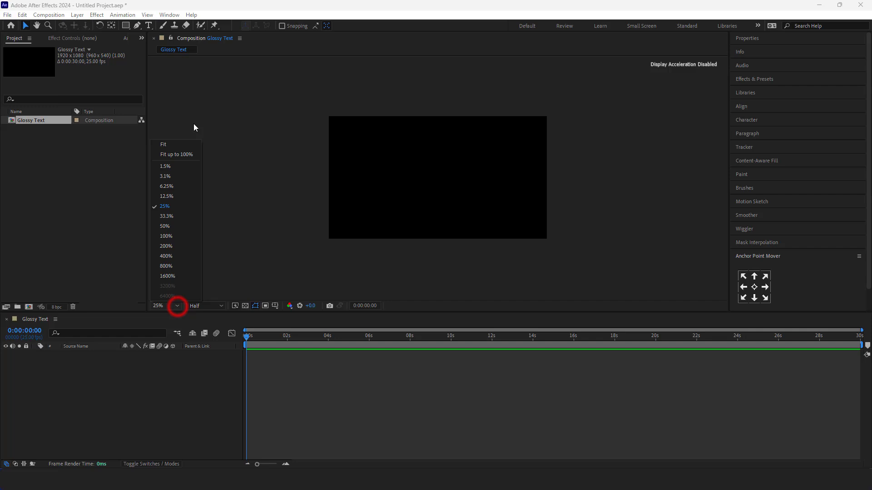
pyautogui.click(181, 143)
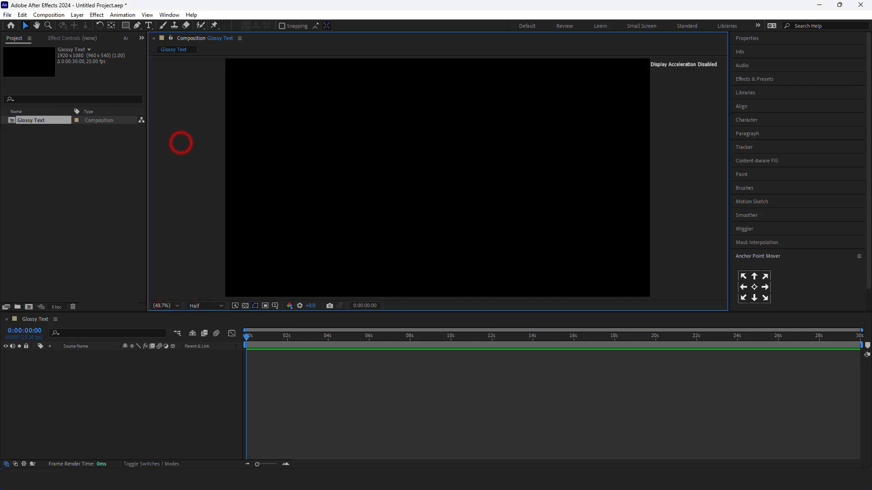
pyautogui.rightClick(137, 388)
pyautogui.moveTo(210, 275)
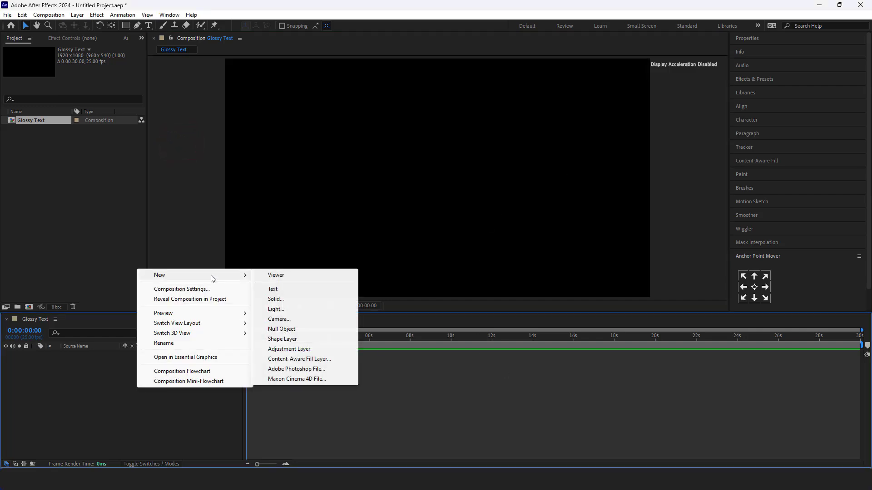
pyautogui.click(272, 290)
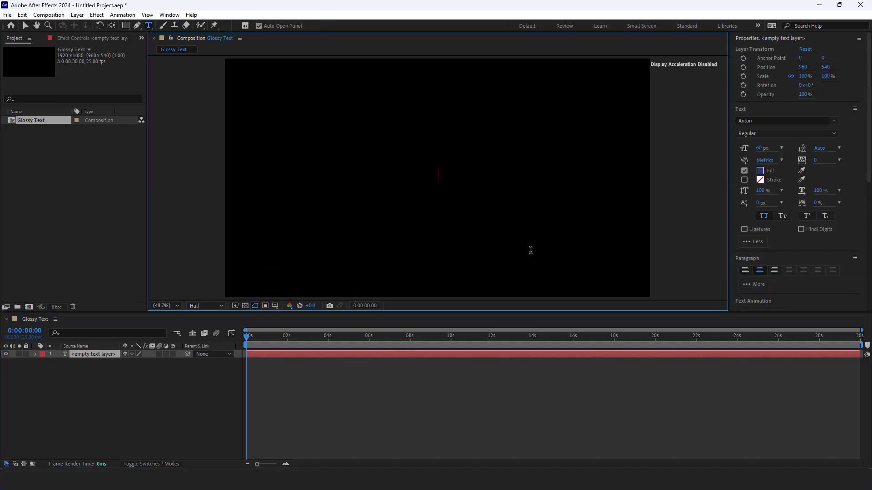
pyautogui.write('GLOSSY')
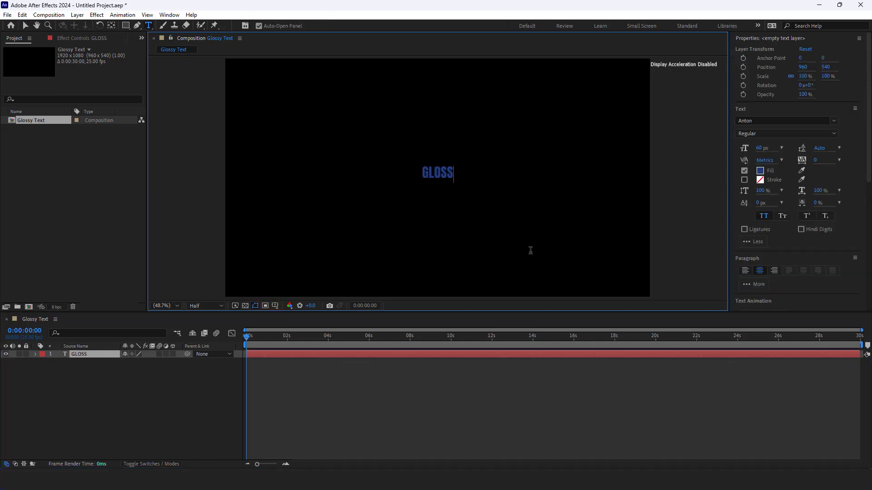
# Change the fill colour of the GLOSSY text layer to white (FFFFFF)
pyautogui.click(95, 354)
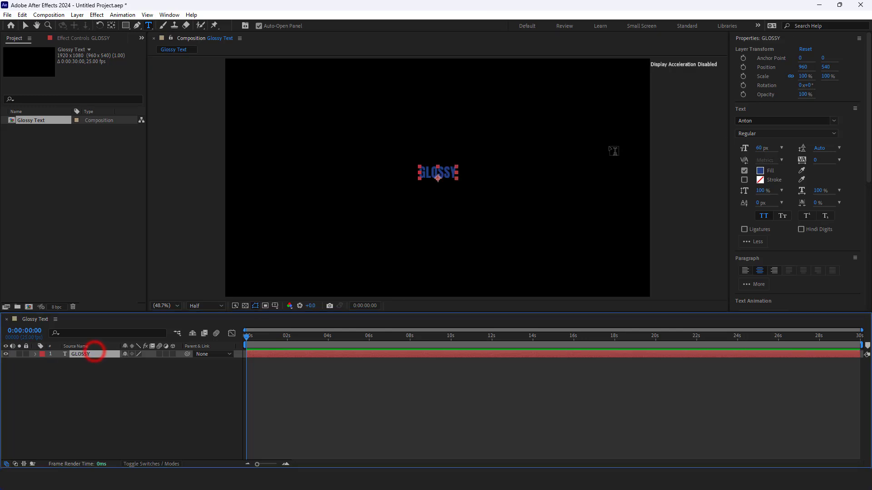
pyautogui.click(759, 171)
pyautogui.moveTo(333, 253); pyautogui.dragTo(227, 189)
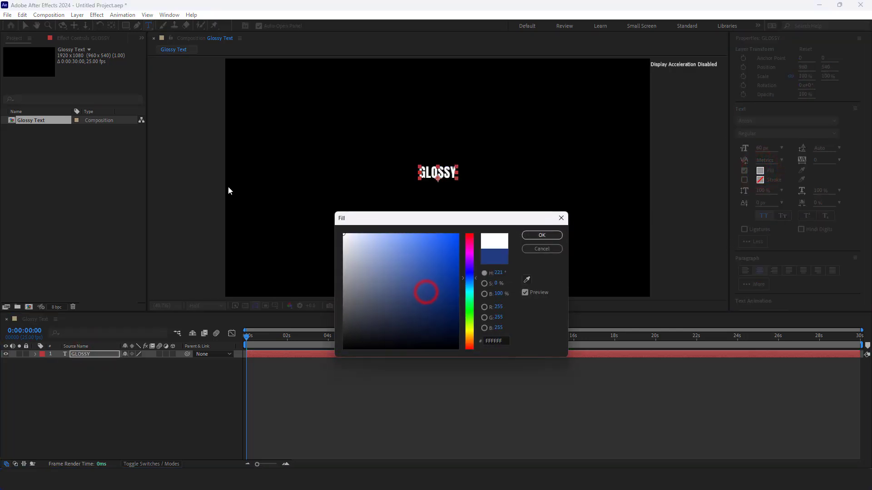
pyautogui.click(531, 234)
# Set the font size of the GLOSSY text to 250 px and return to the Selection tool
pyautogui.moveTo(762, 148); pyautogui.dragTo(845, 151)
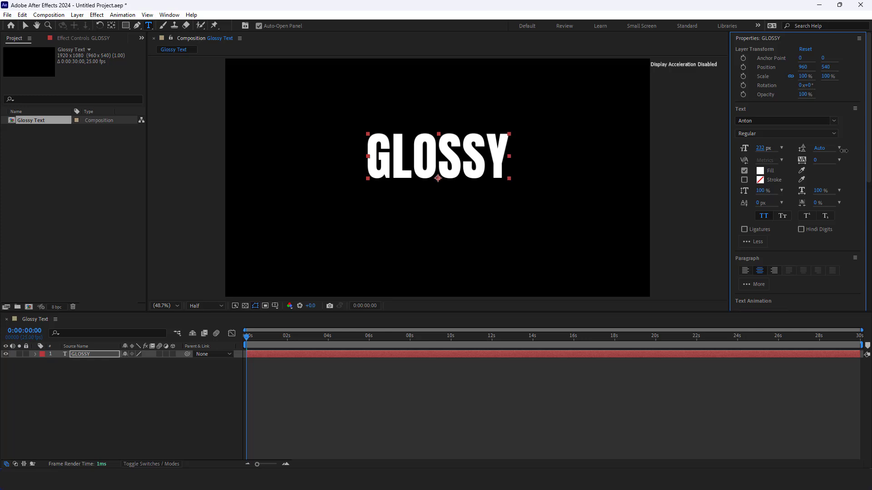
pyautogui.click(765, 148)
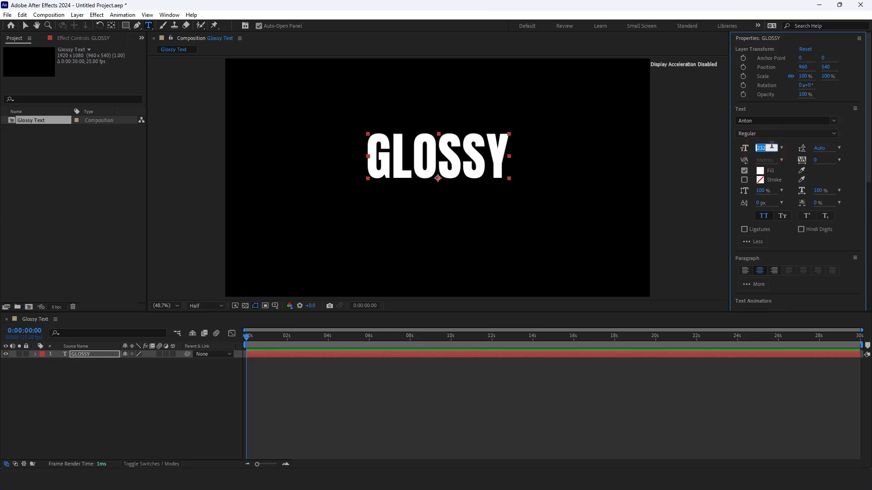
pyautogui.write('250')
pyautogui.press('Return')
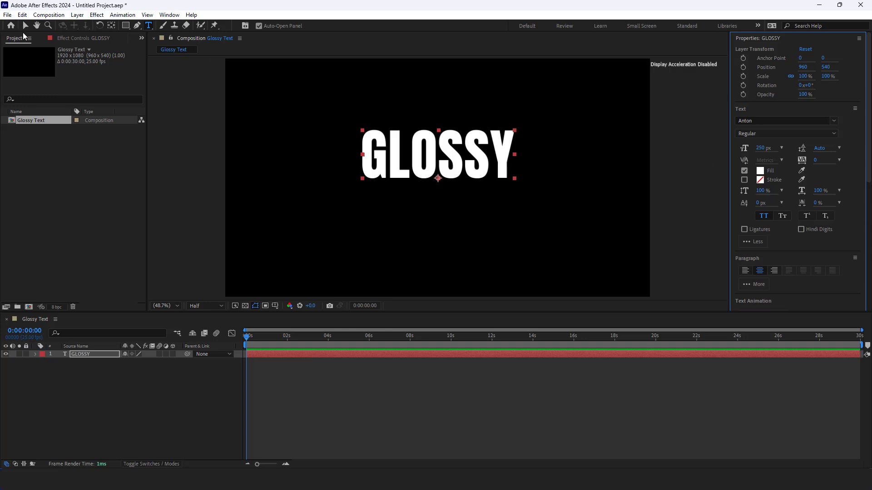
pyautogui.click(25, 26)
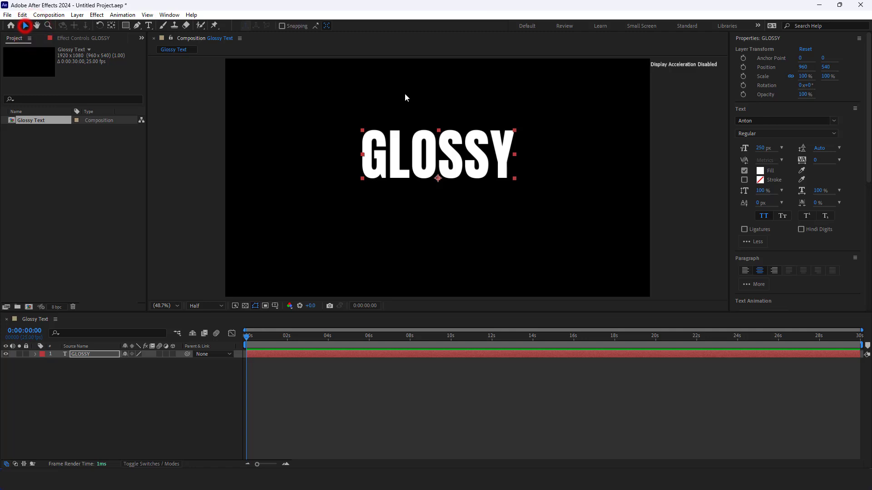
# Align the GLOSSY text layer to the horizontal and vertical centre of the composition
pyautogui.click(760, 110)
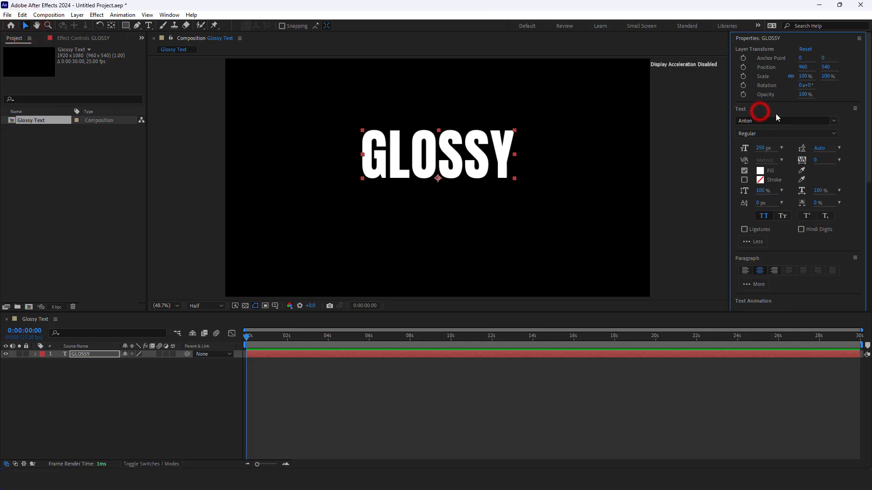
pyautogui.click(774, 39)
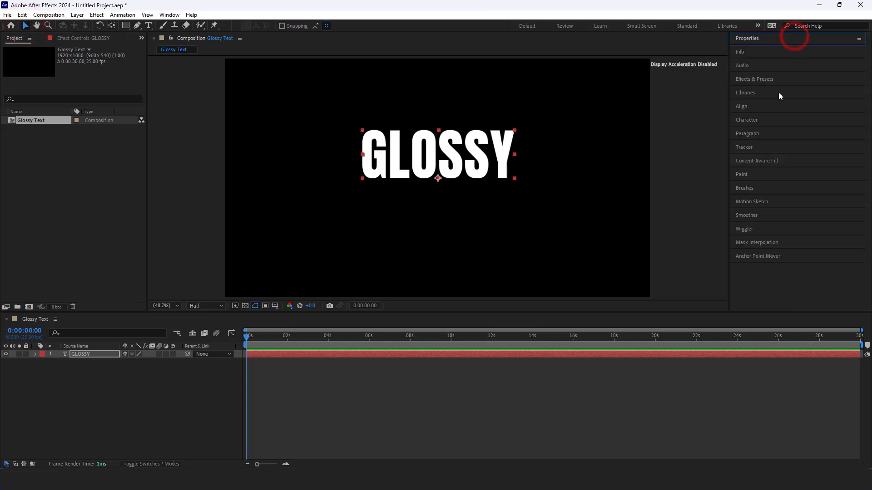
pyautogui.click(755, 105)
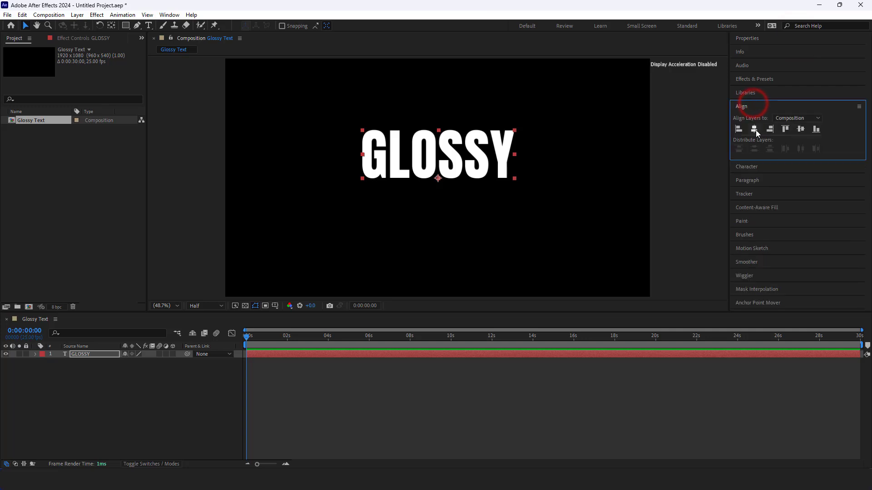
pyautogui.click(754, 129)
pyautogui.click(799, 129)
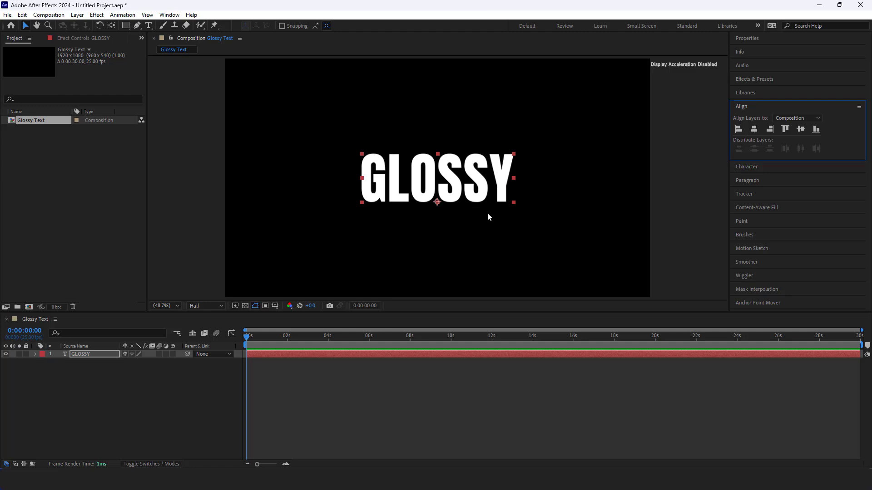
# Pre-compose the GLOSSY layer into a new composition named Text, moving all attributes into it
pyautogui.rightClick(89, 353)
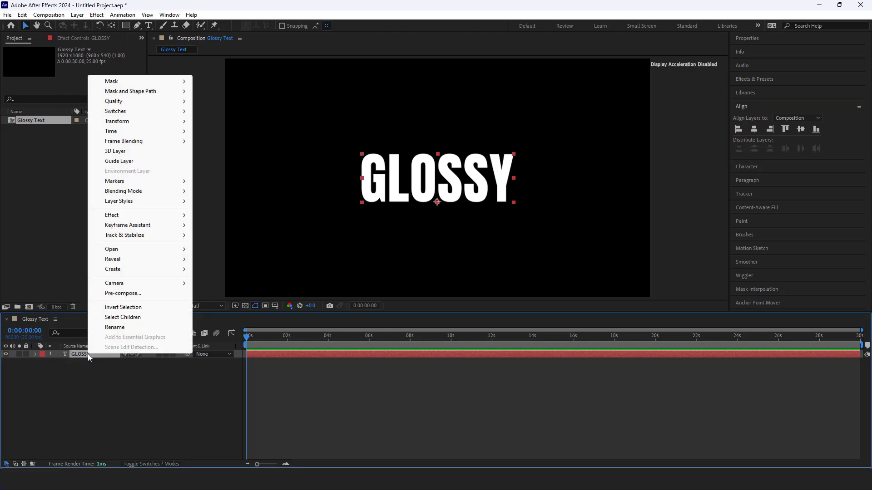
pyautogui.click(139, 294)
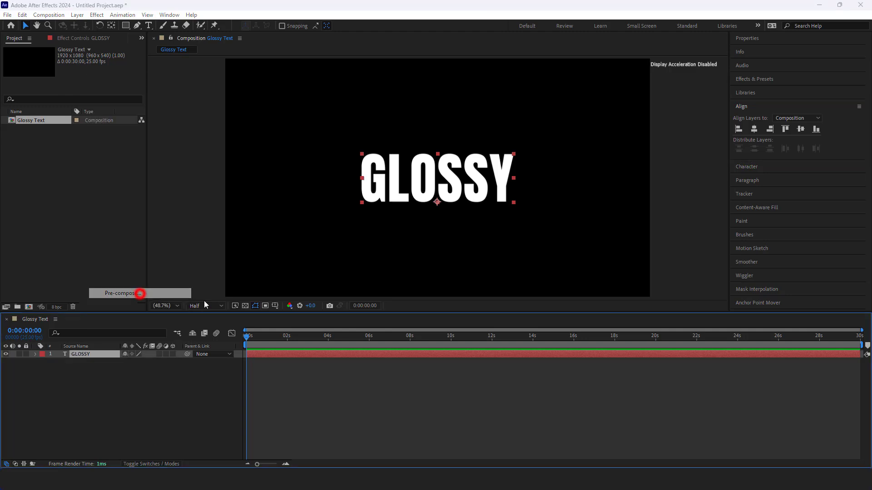
pyautogui.write('Text')
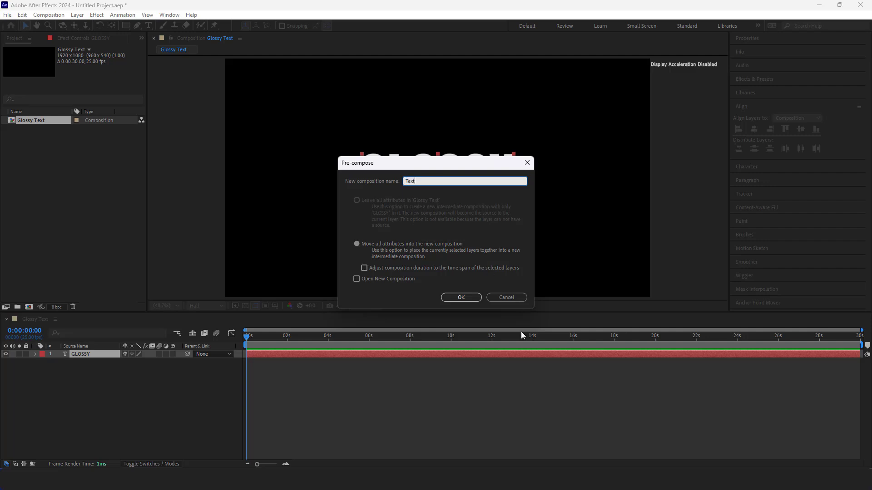
pyautogui.click(461, 298)
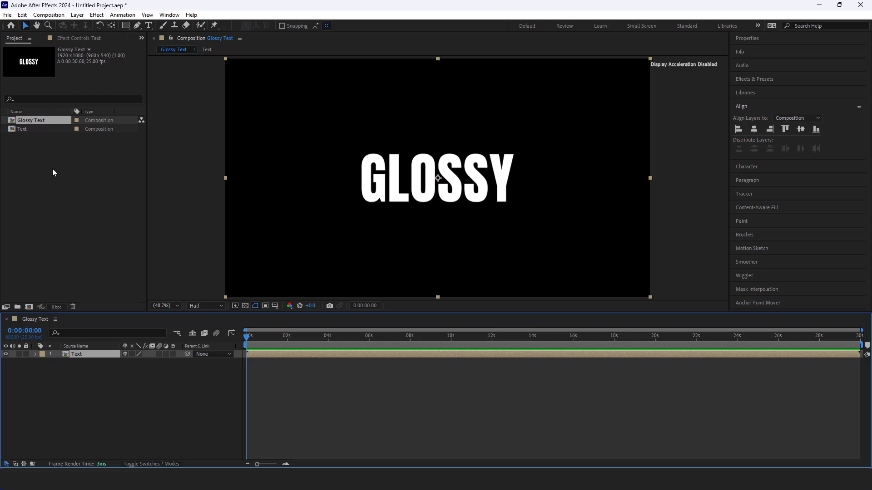
# Create another new composition named Texture Map at 1920x1080, 25 fps, with a 30-second duration
pyautogui.rightClick(71, 204)
pyautogui.click(94, 208)
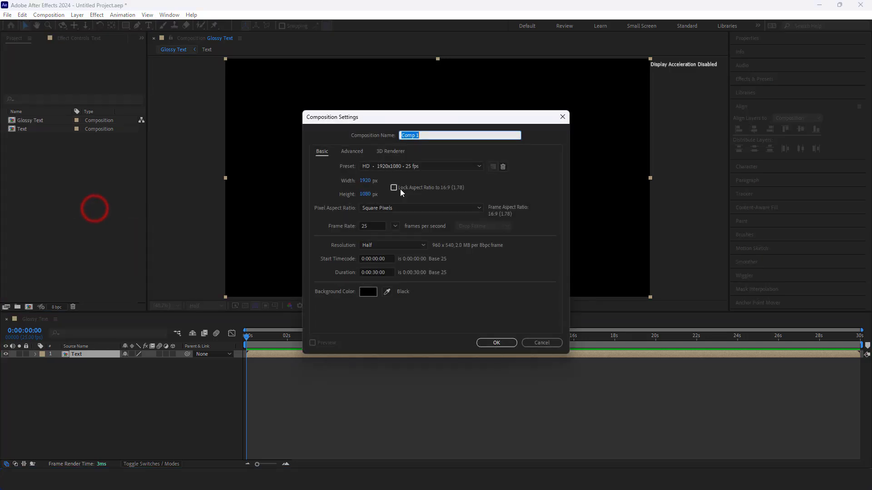
pyautogui.write('Texture Map')
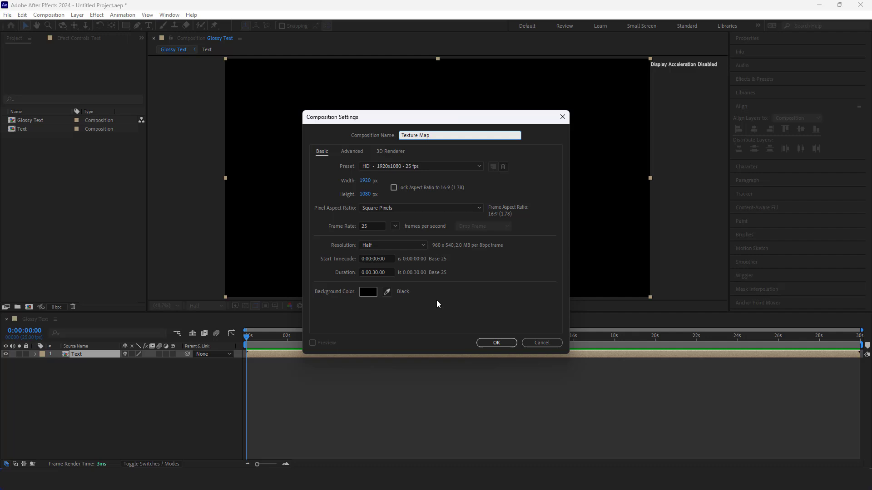
pyautogui.click(500, 343)
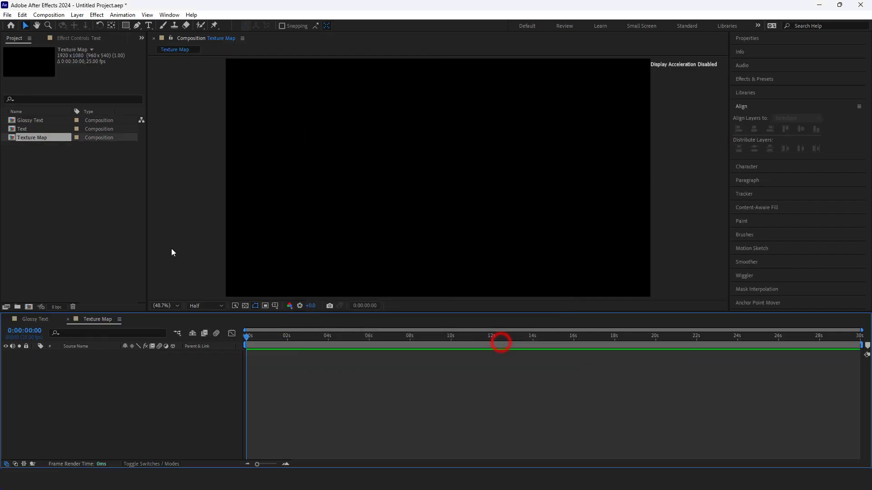
pyautogui.click(50, 137)
pyautogui.hotkey('ctrl', 'y')
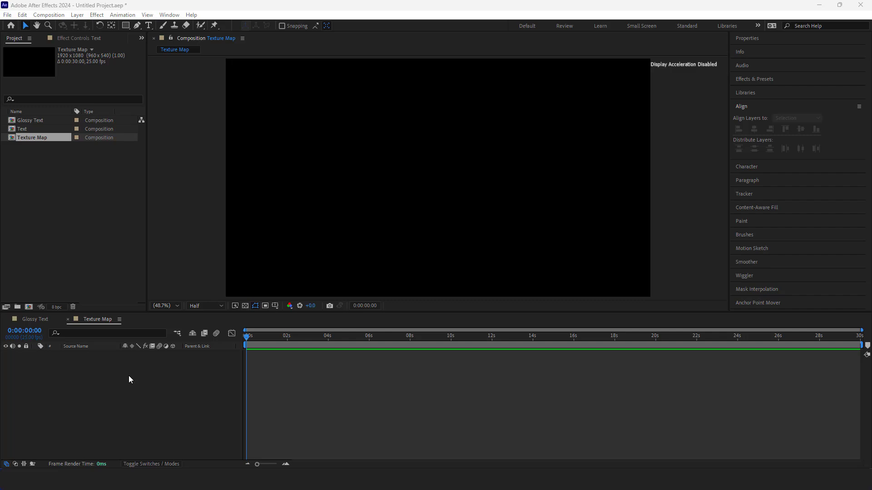
pyautogui.click(573, 468)
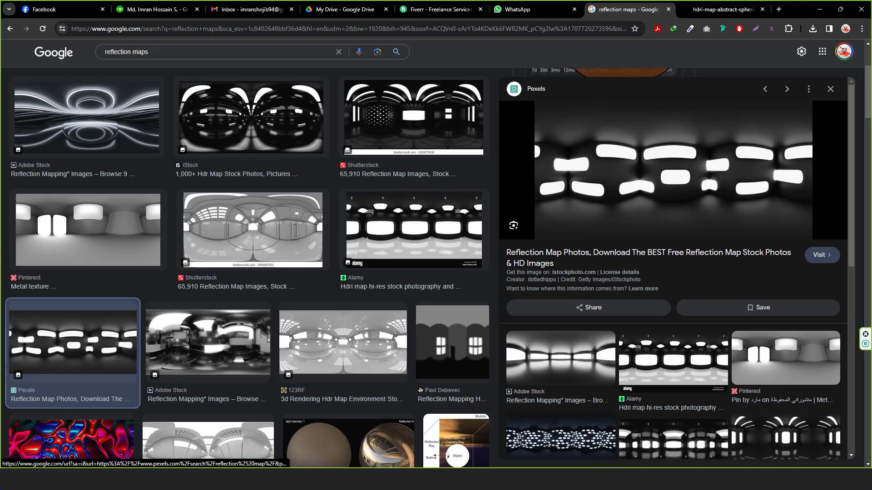
pyautogui.click(648, 427)
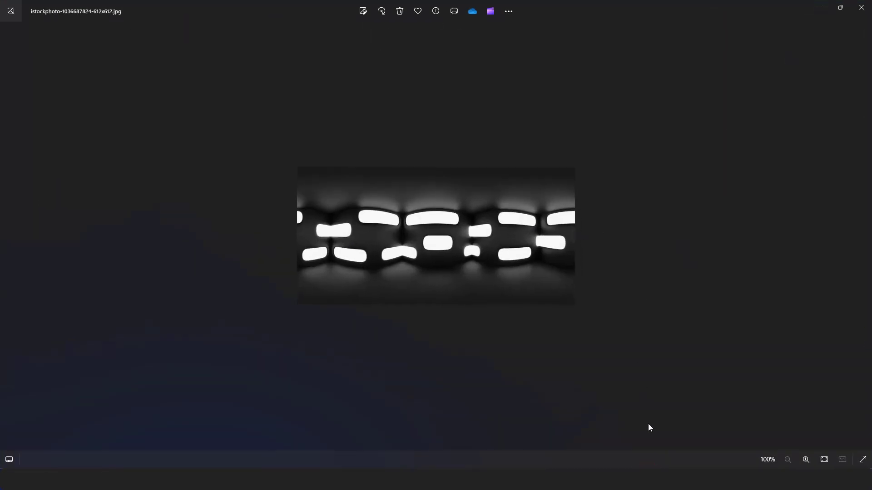
pyautogui.press('super+Down')
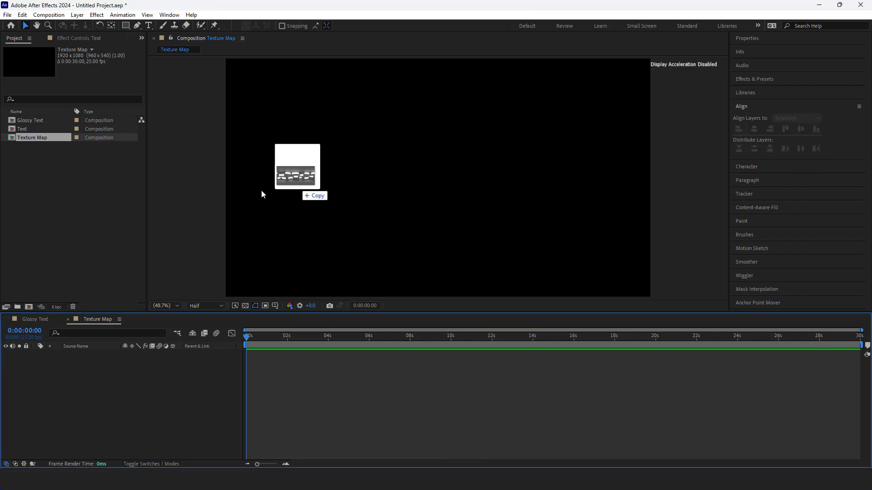
pyautogui.moveTo(260, 190); pyautogui.dragTo(28, 200)
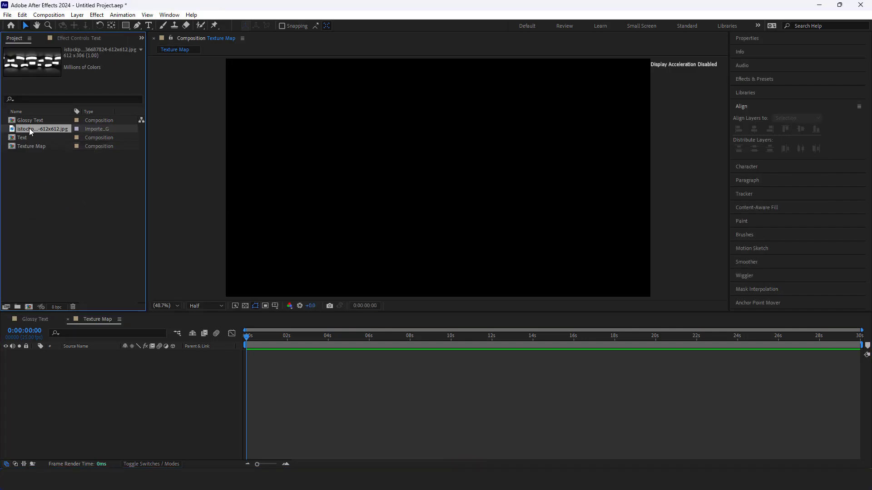
pyautogui.moveTo(29, 128); pyautogui.dragTo(116, 377)
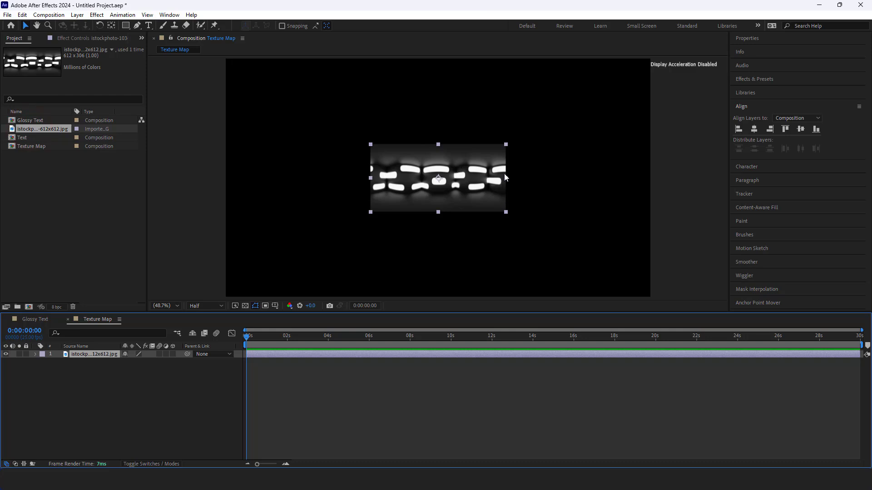
# Search the effects for "tile" and apply CC RepeTile to the reflection map image layer
pyautogui.click(768, 80)
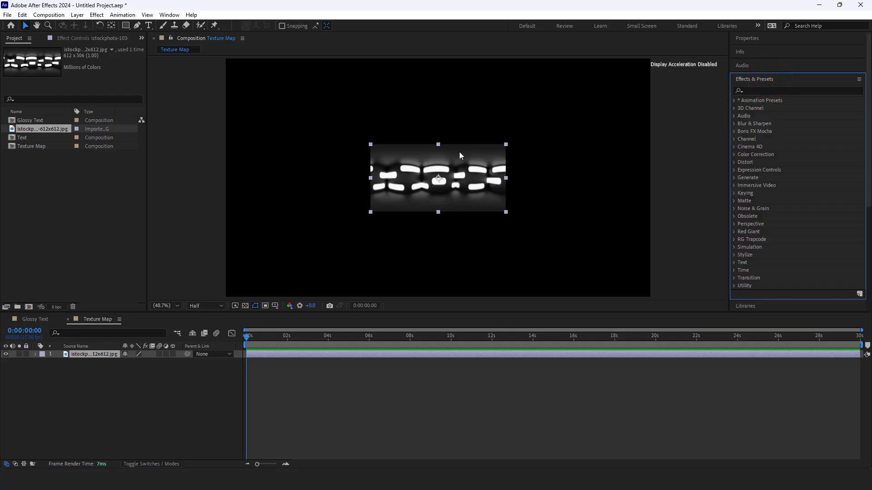
pyautogui.click(751, 91)
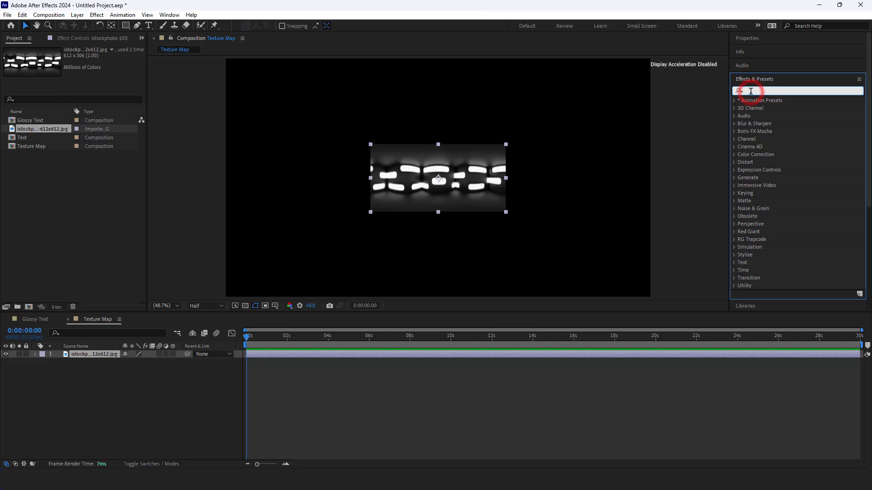
pyautogui.write('til')
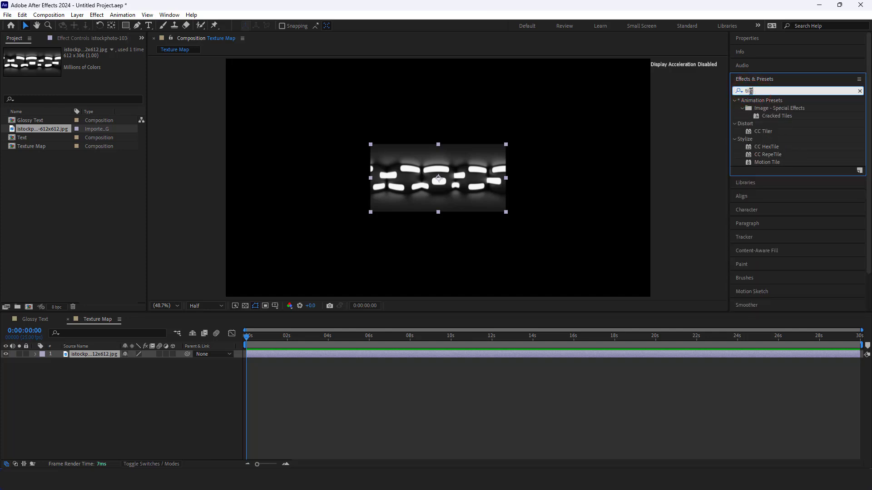
pyautogui.write('e')
pyautogui.moveTo(773, 157); pyautogui.dragTo(105, 356)
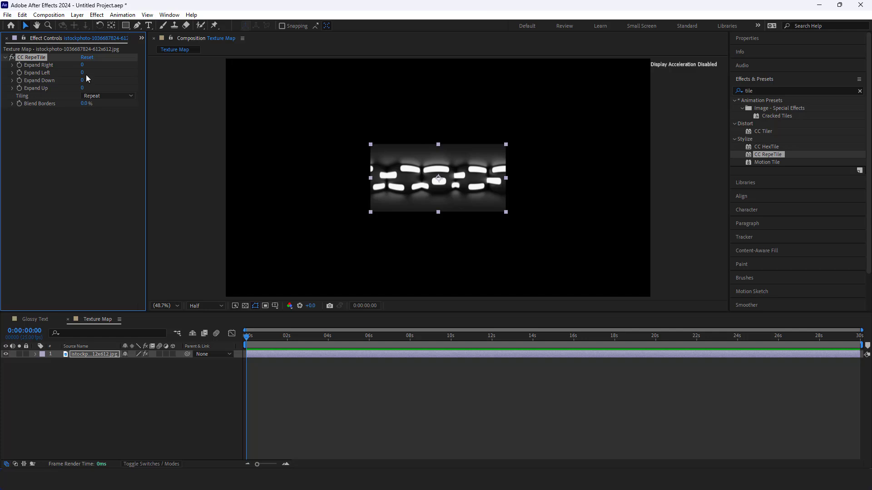
# Expand the CC RepeTile tiling by about 417 to the right, 721 to the left and 479 downward
pyautogui.moveTo(83, 66); pyautogui.dragTo(282, 78)
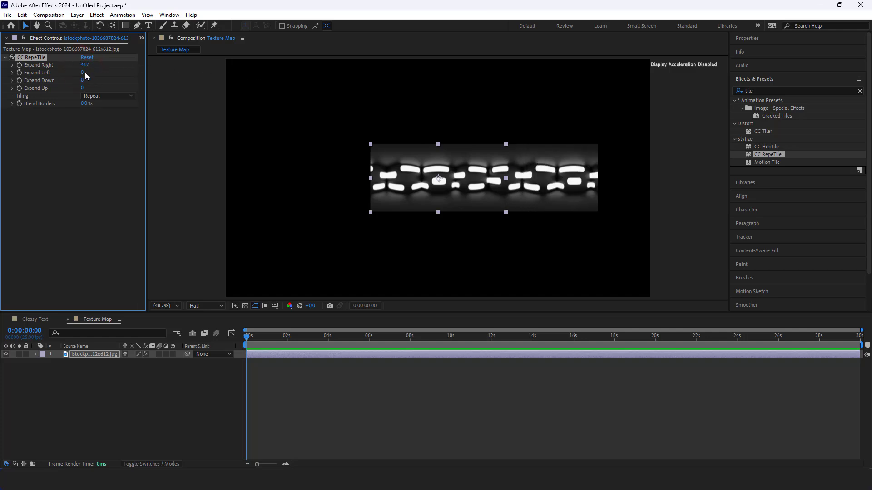
pyautogui.moveTo(85, 73); pyautogui.dragTo(391, 103)
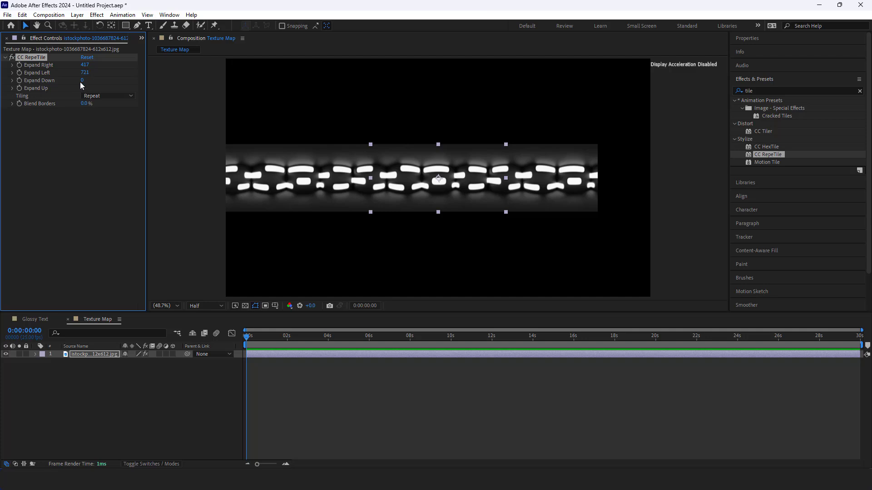
pyautogui.moveTo(82, 80); pyautogui.dragTo(332, 113)
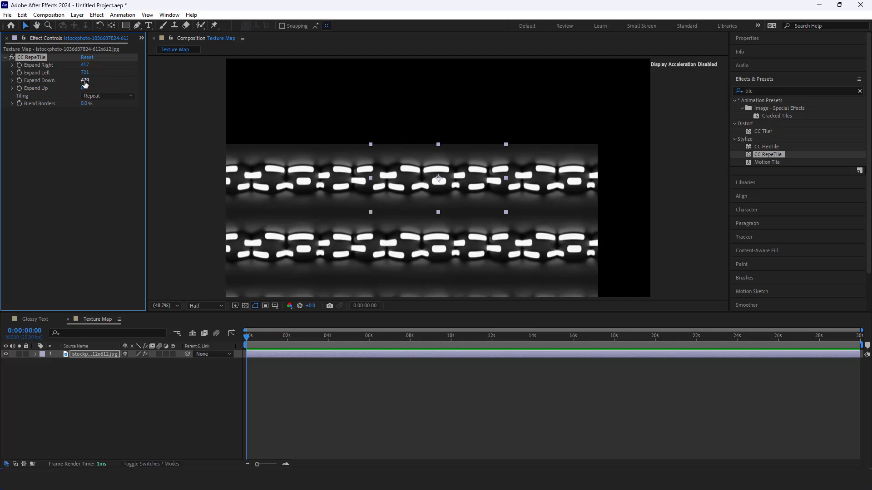
# Set CC RepeTile's Expand Right and Expand Left values to 1000 each
pyautogui.click(86, 65)
pyautogui.write('1000')
pyautogui.press('Return')
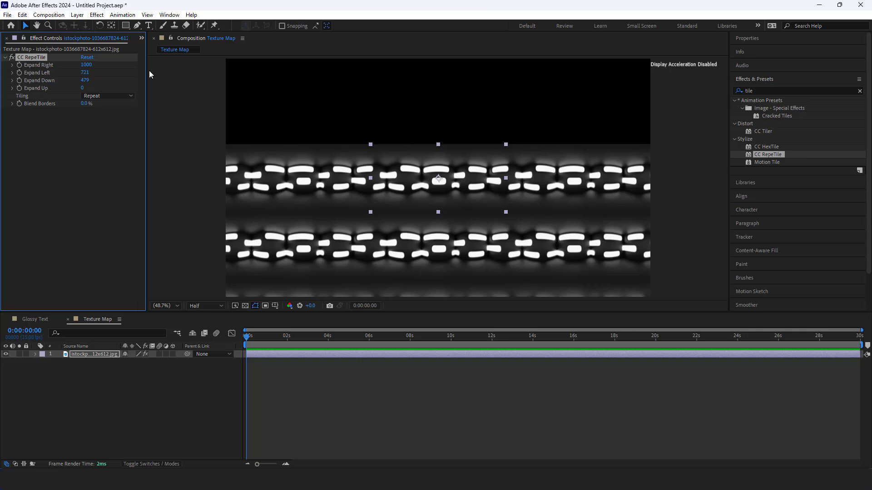
pyautogui.click(85, 72)
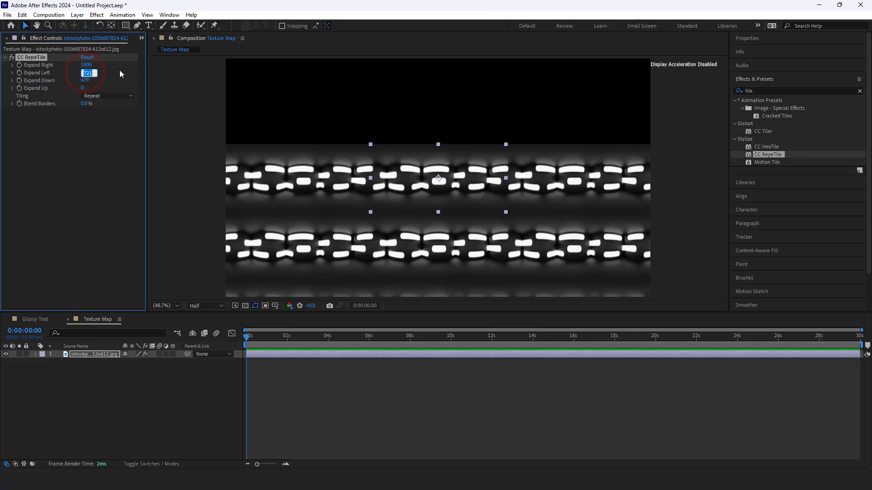
pyautogui.write('1000')
pyautogui.press('Return')
# Set CC RepeTile's Expand Down and Expand Up values to 1000 each
pyautogui.click(85, 81)
pyautogui.write('100')
pyautogui.press('Return')
pyautogui.click(87, 80)
pyautogui.write('1000')
pyautogui.press('Return')
pyautogui.click(82, 88)
pyautogui.write('1000')
pyautogui.press('Return')
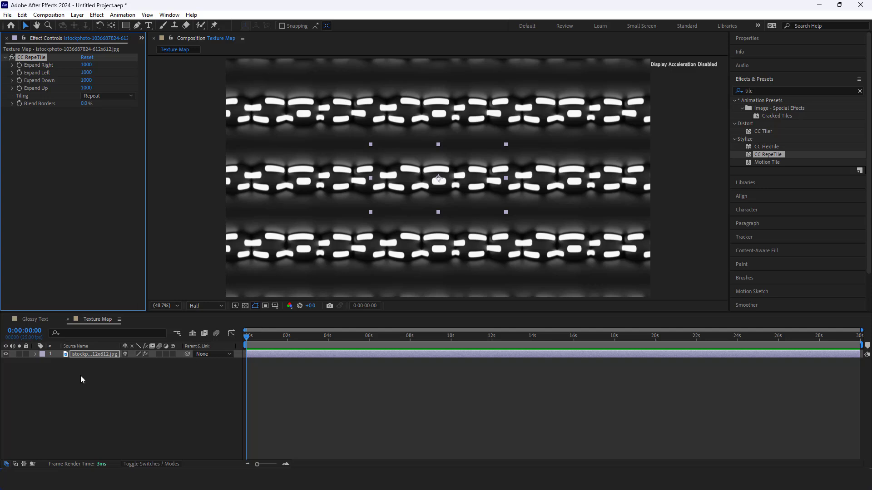
# Animate the image layer's Position from 622, 540 at 0 seconds to 1299, 540 at 10 seconds, and preview the motion
pyautogui.press('p')
pyautogui.click(58, 362)
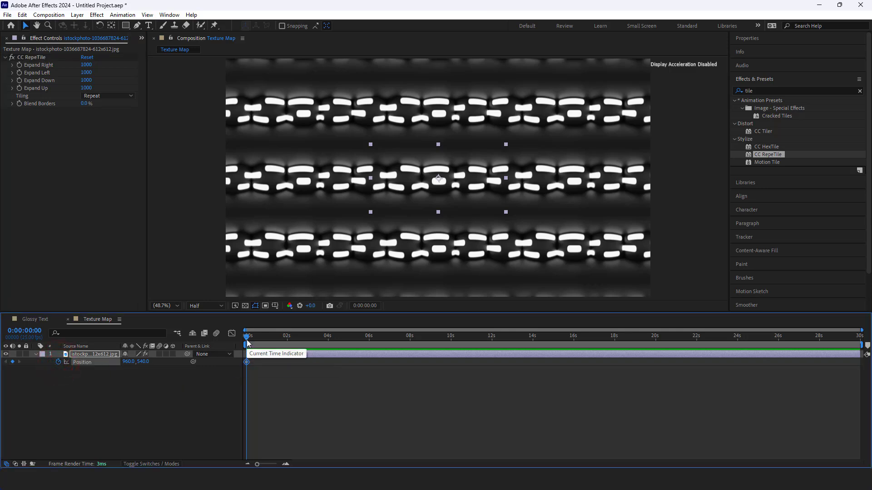
pyautogui.moveTo(247, 338); pyautogui.dragTo(452, 413)
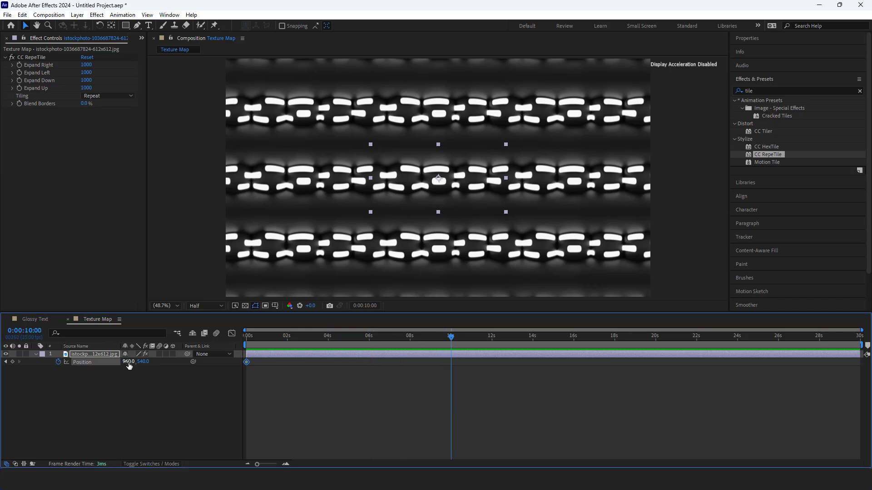
pyautogui.moveTo(129, 362); pyautogui.dragTo(318, 398)
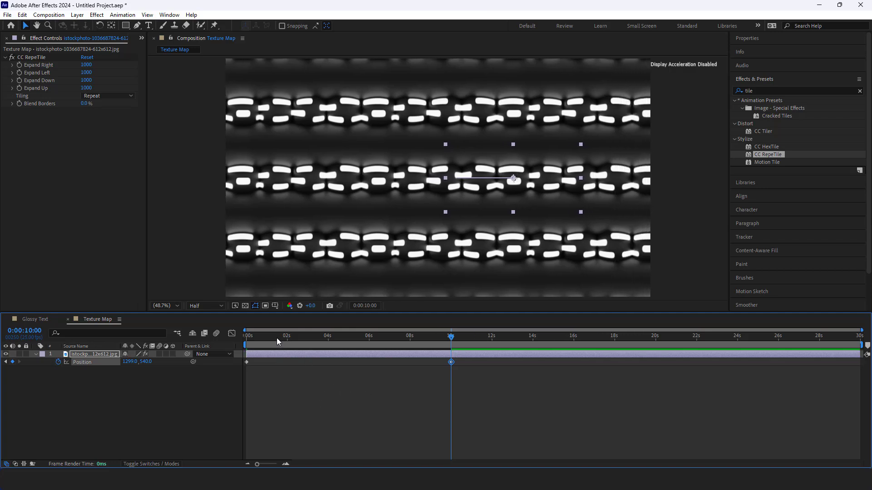
pyautogui.moveTo(276, 336); pyautogui.dragTo(218, 347)
pyautogui.moveTo(129, 362); pyautogui.dragTo(146, 382)
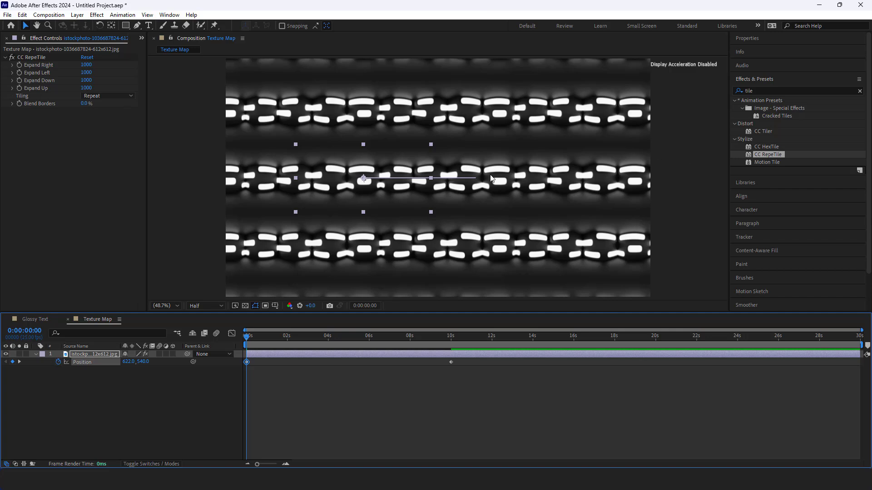
pyautogui.click(357, 392)
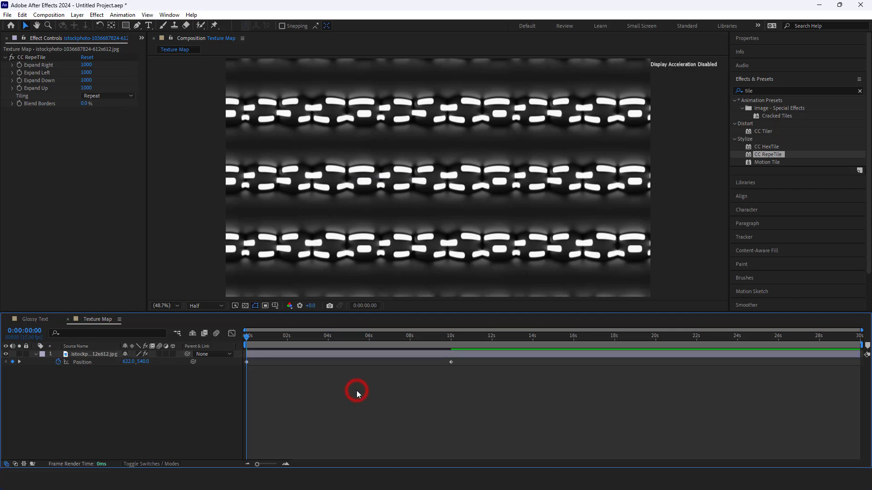
pyautogui.press('space')
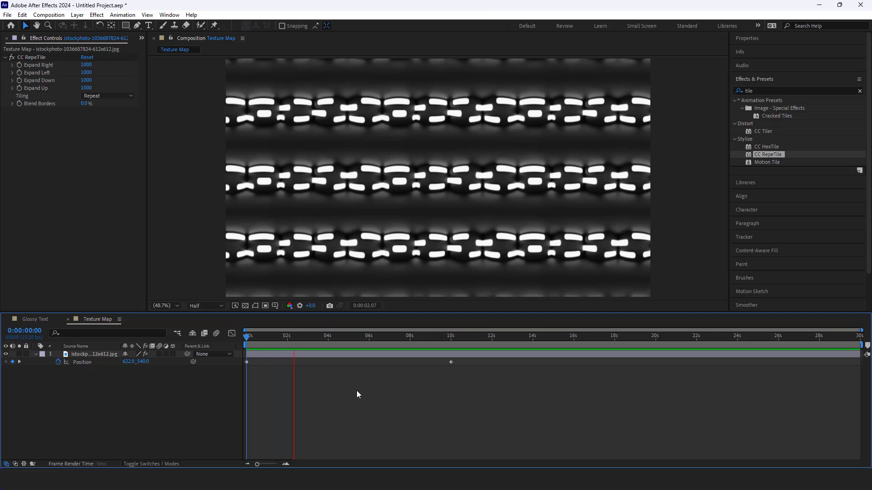
pyautogui.click(220, 403)
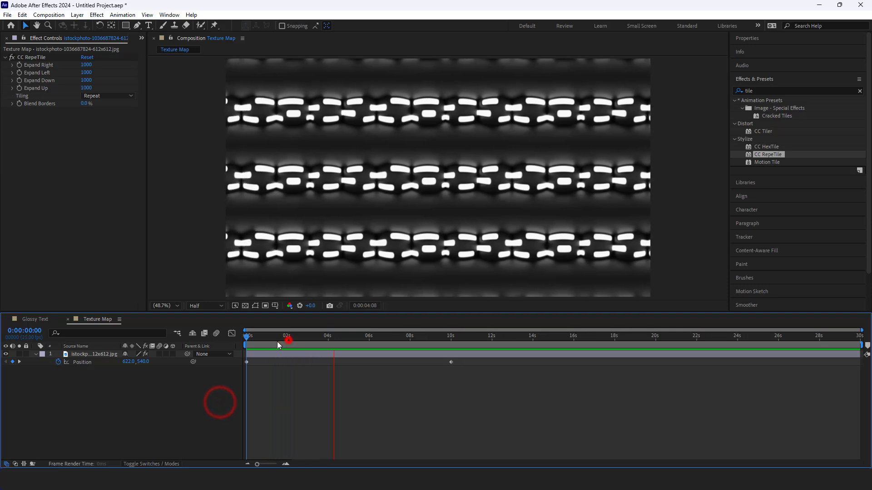
pyautogui.click(287, 336)
# Try enlarging the image layer's Scale in the Texture Map composition, and undo the change
pyautogui.click(101, 355)
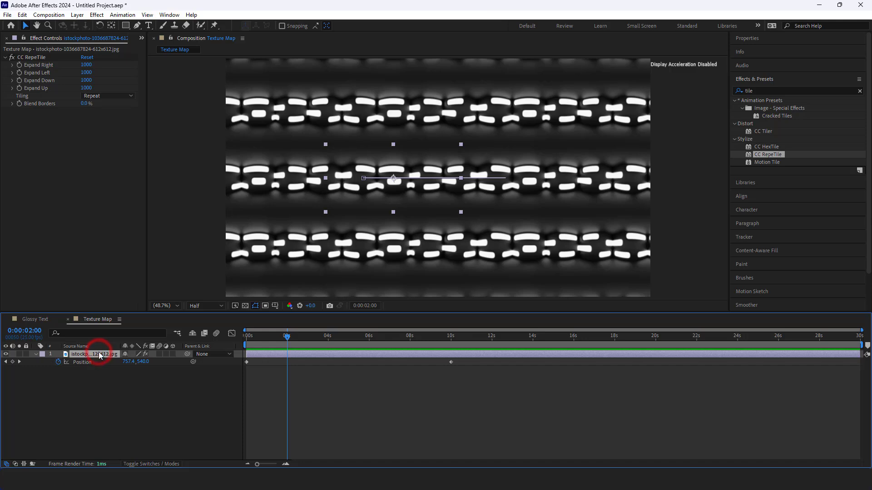
pyautogui.press('s')
pyautogui.moveTo(150, 362); pyautogui.dragTo(195, 367)
pyautogui.hotkey('ctrl', 'z')
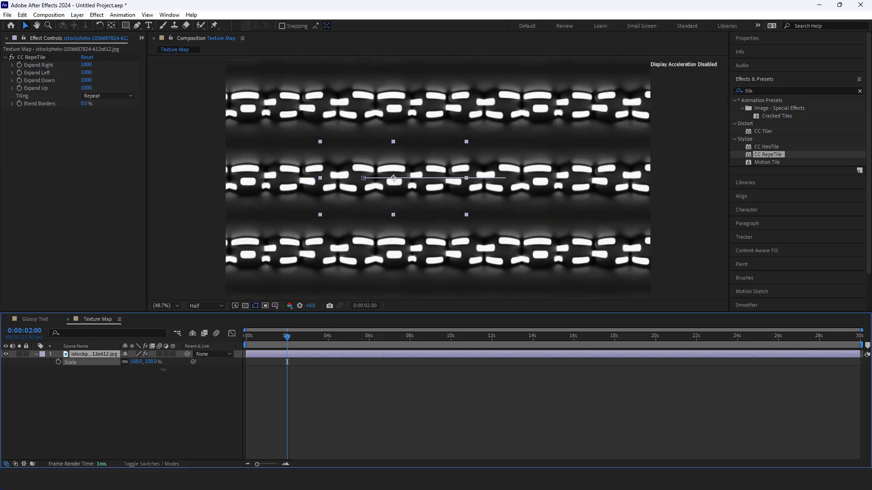
pyautogui.click(161, 384)
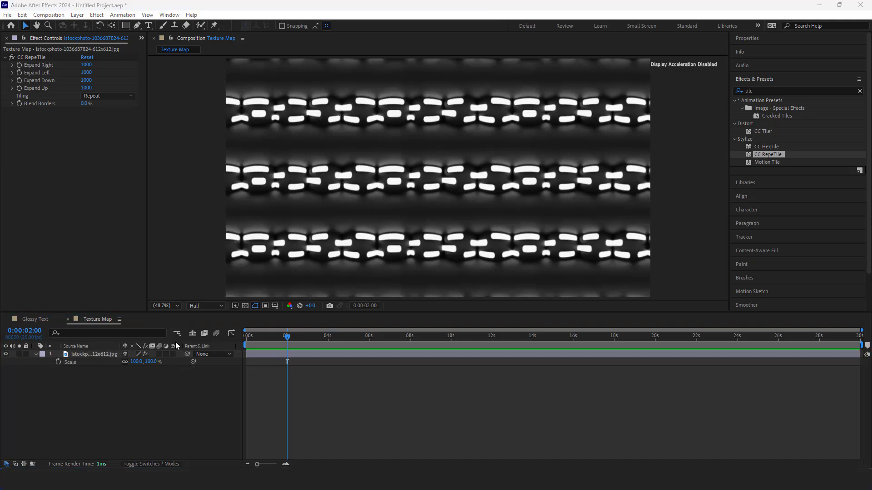
# In the Glossy Text composition, pre-compose the Text layer as Text Fill, leaving all attributes in Glossy Text
pyautogui.click(35, 319)
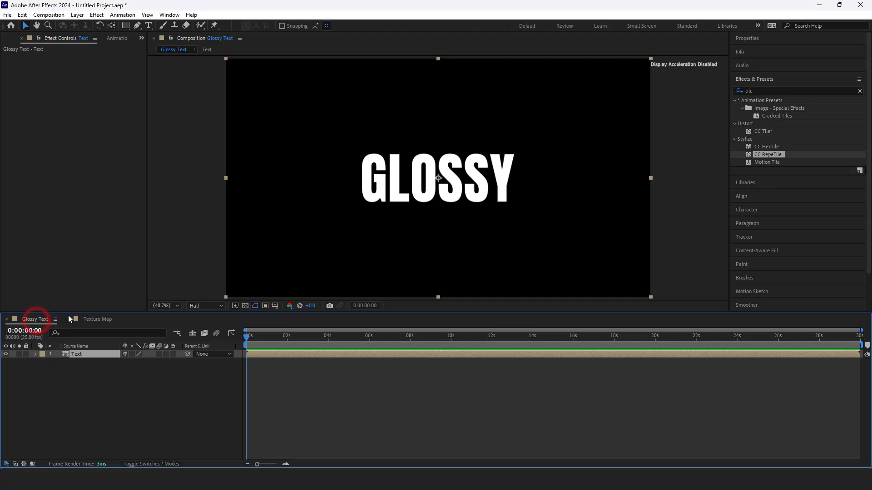
pyautogui.click(111, 403)
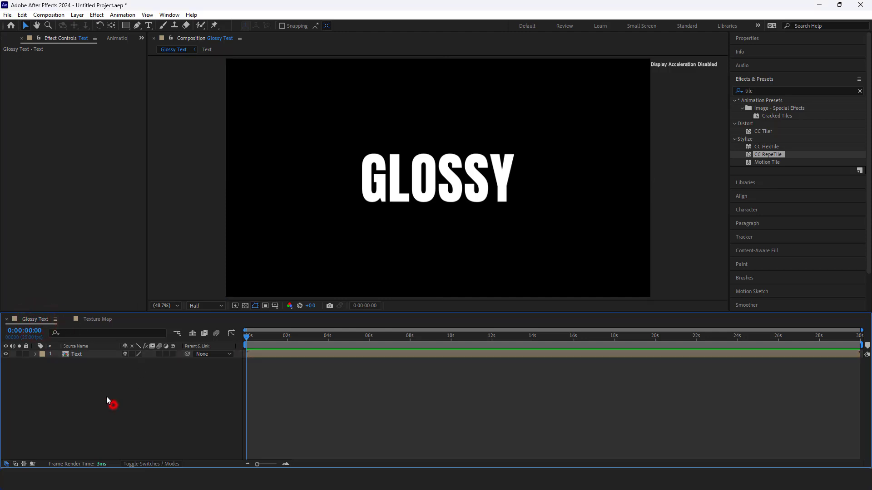
pyautogui.click(89, 356)
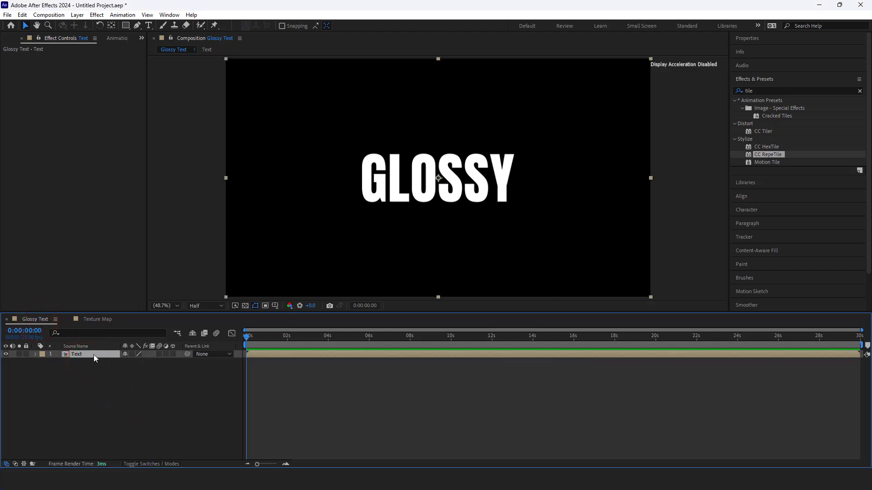
pyautogui.rightClick(94, 355)
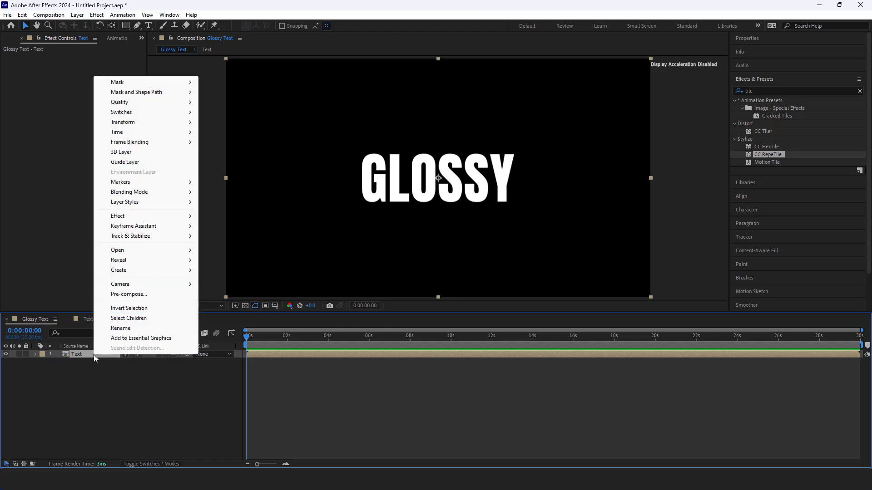
pyautogui.click(134, 293)
pyautogui.click(443, 182)
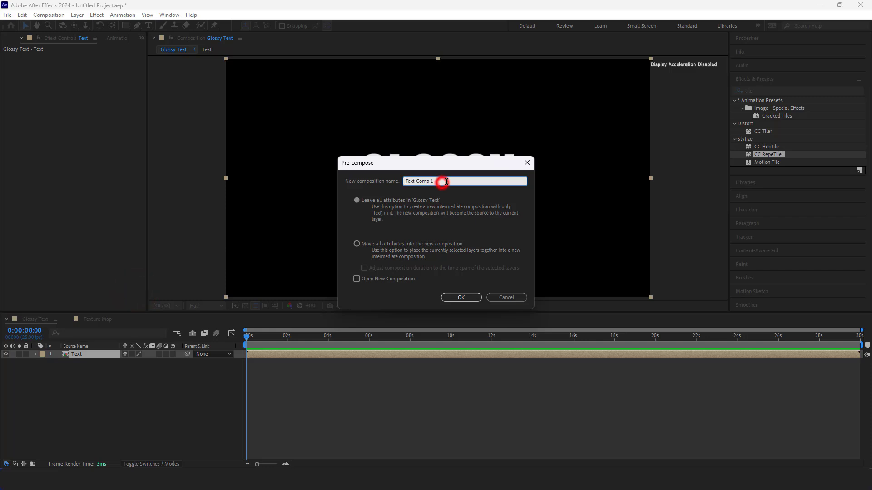
pyautogui.moveTo(447, 181); pyautogui.dragTo(417, 183)
pyautogui.press('BackSpace')
pyautogui.click(455, 296)
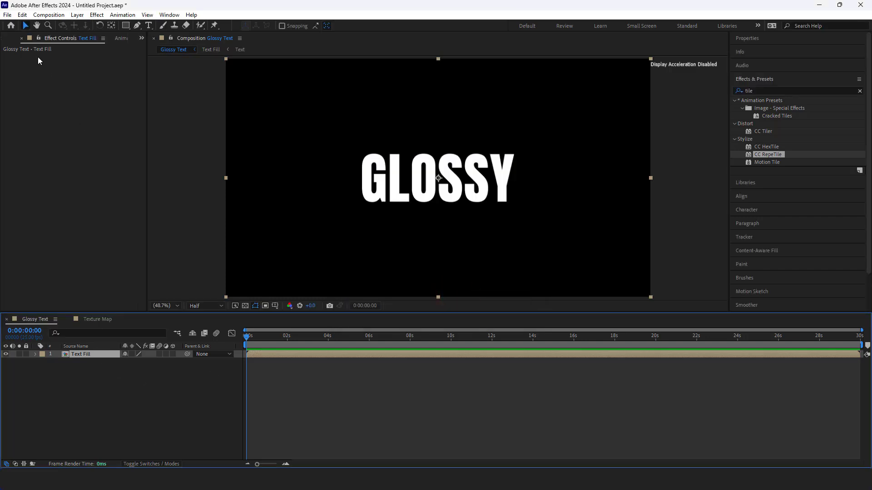
pyautogui.click(141, 38)
pyautogui.click(154, 47)
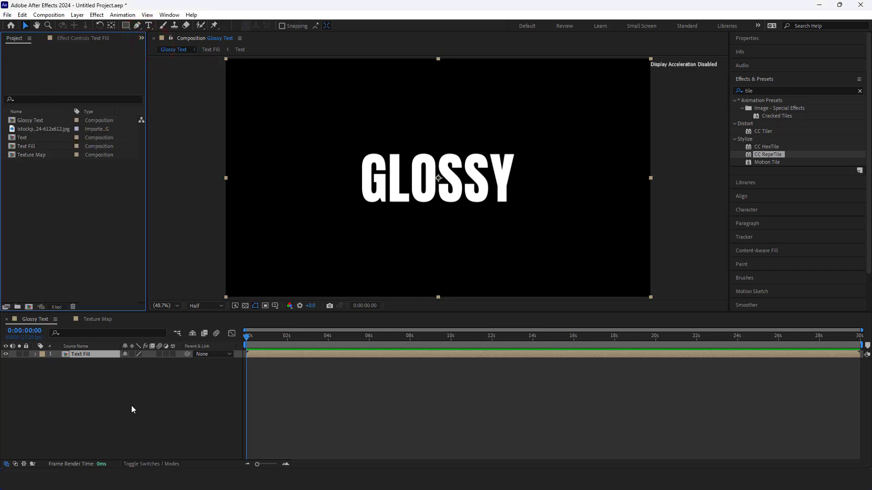
# Search the effects for "fill" and apply the Fill effect to the Text Fill layer
pyautogui.click(90, 388)
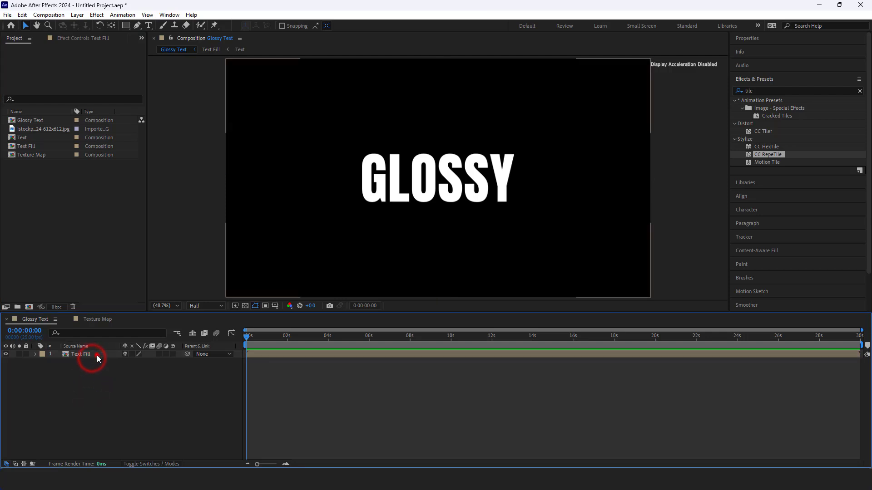
pyautogui.click(97, 354)
pyautogui.click(760, 90)
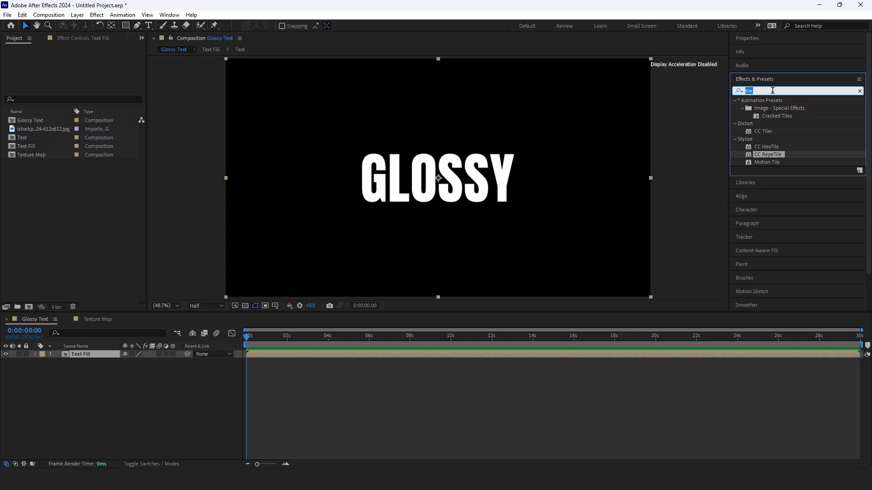
pyautogui.write('fill')
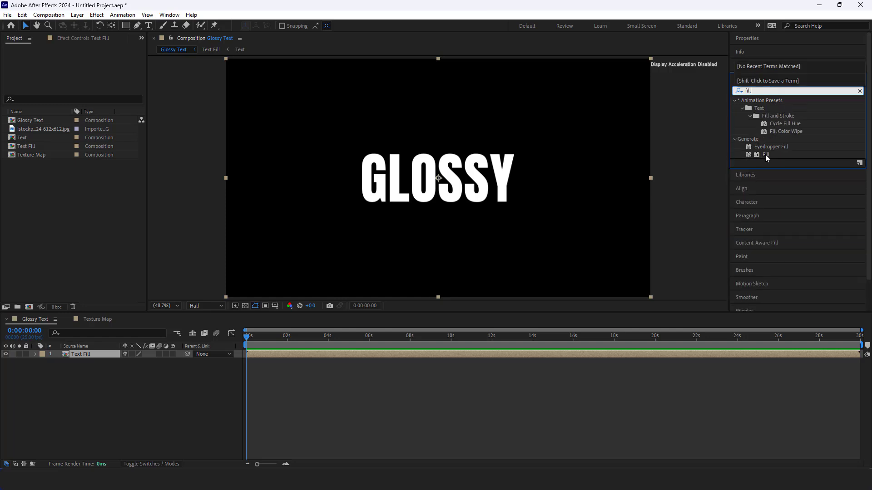
pyautogui.moveTo(764, 154); pyautogui.dragTo(88, 357)
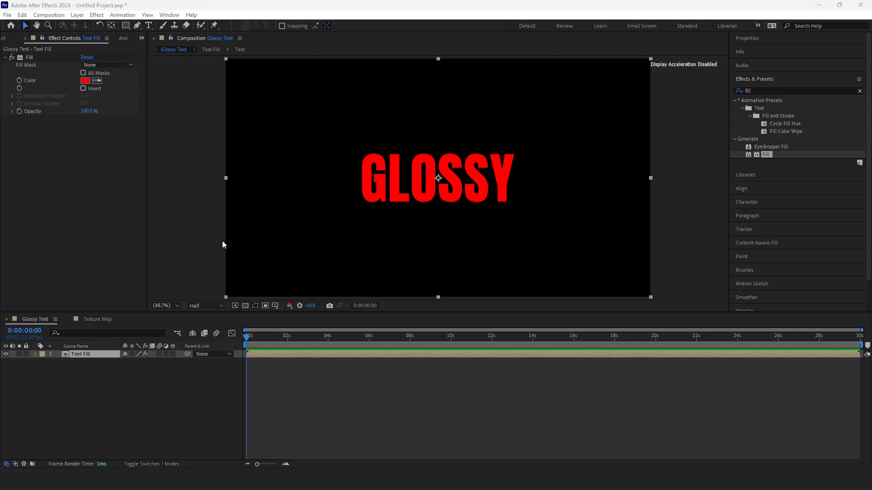
# Set the Fill effect's color to black and turn on the transparency grid in the composition view
pyautogui.click(85, 80)
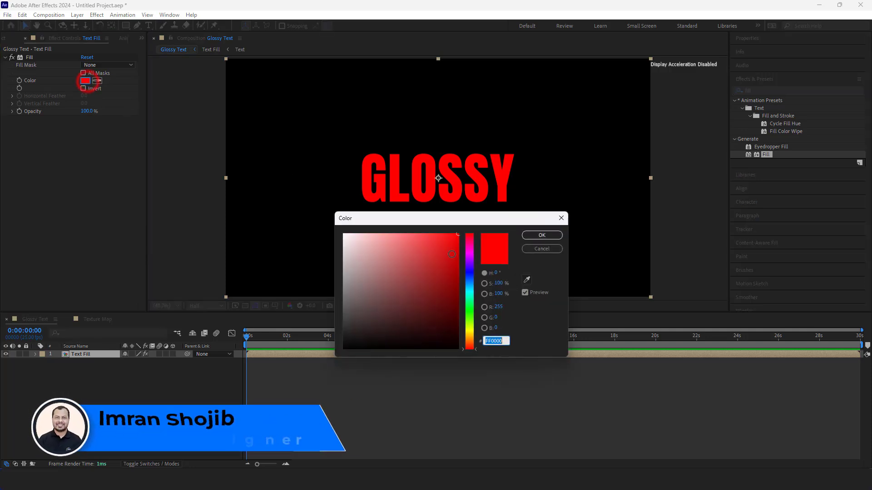
pyautogui.click(557, 236)
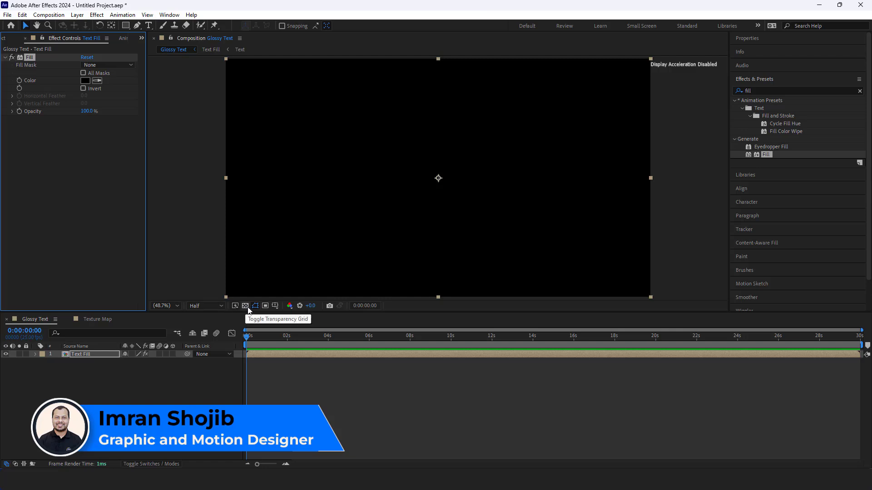
pyautogui.click(245, 306)
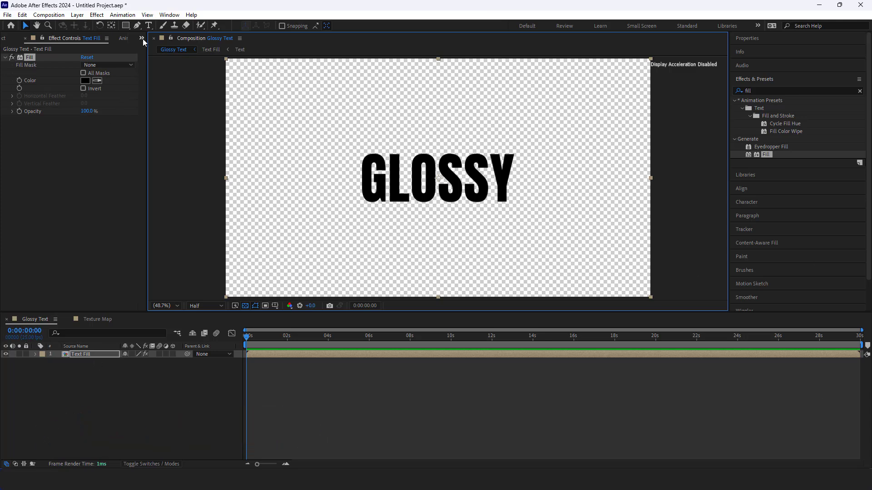
# Add the Texture Map and Text compositions from the project as layers in the Glossy Text composition
pyautogui.click(141, 38)
pyautogui.click(162, 50)
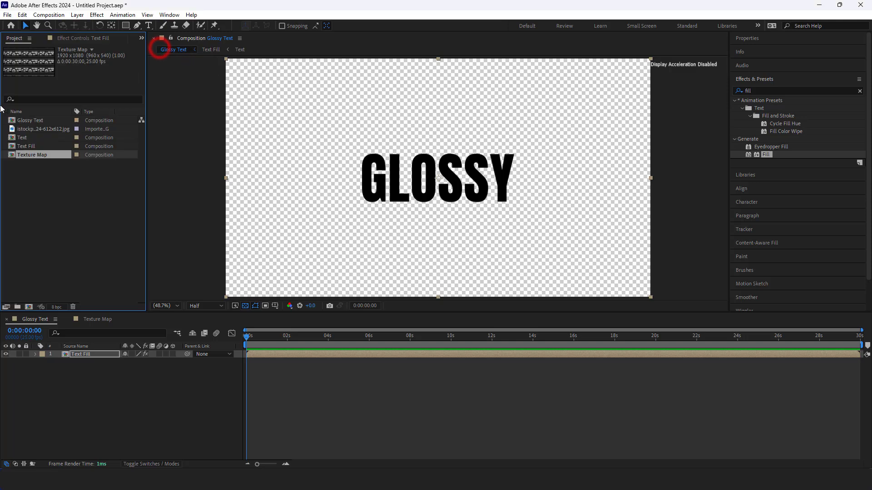
pyautogui.click(37, 147)
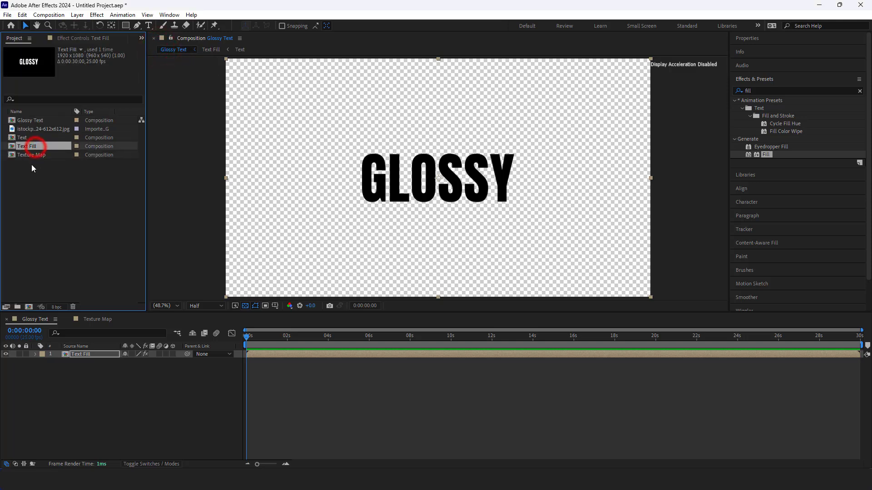
pyautogui.click(32, 164)
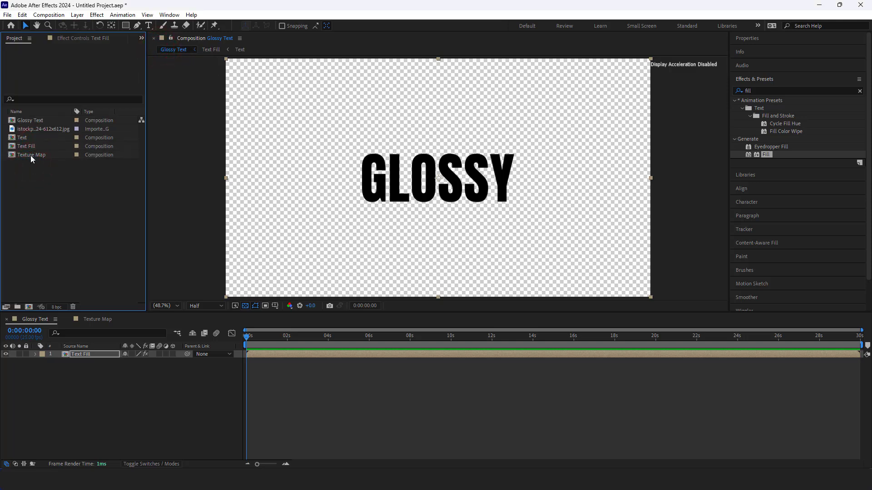
pyautogui.click(31, 155)
pyautogui.keyDown('ctrl'); pyautogui.click(26, 139); pyautogui.keyUp('ctrl')
pyautogui.moveTo(27, 152); pyautogui.dragTo(95, 405)
pyautogui.click(97, 399)
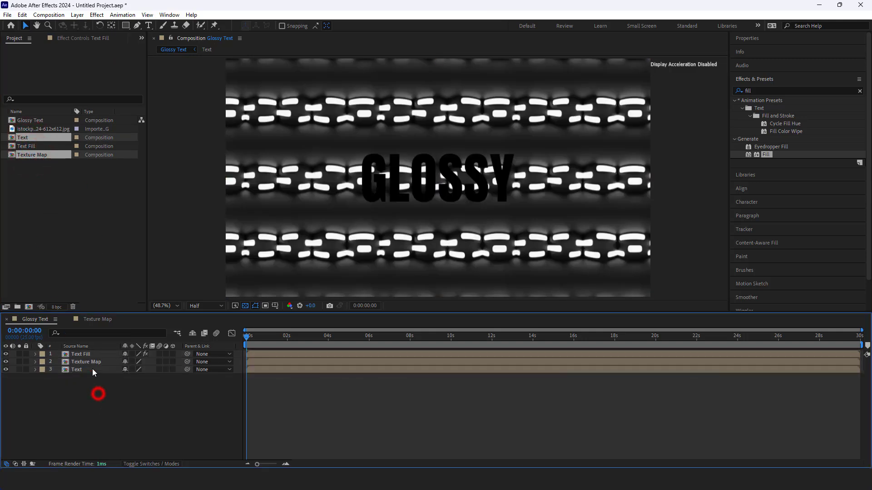
# Reorder the Glossy Text layers so Text is uppermost, Texture Map is second and Text Fill is lowest
pyautogui.click(92, 362)
pyautogui.moveTo(86, 369)
pyautogui.mouseDown()
pyautogui.moveTo(88, 352)
pyautogui.moveTo(85, 373)
pyautogui.mouseUp()
pyautogui.click(84, 362)
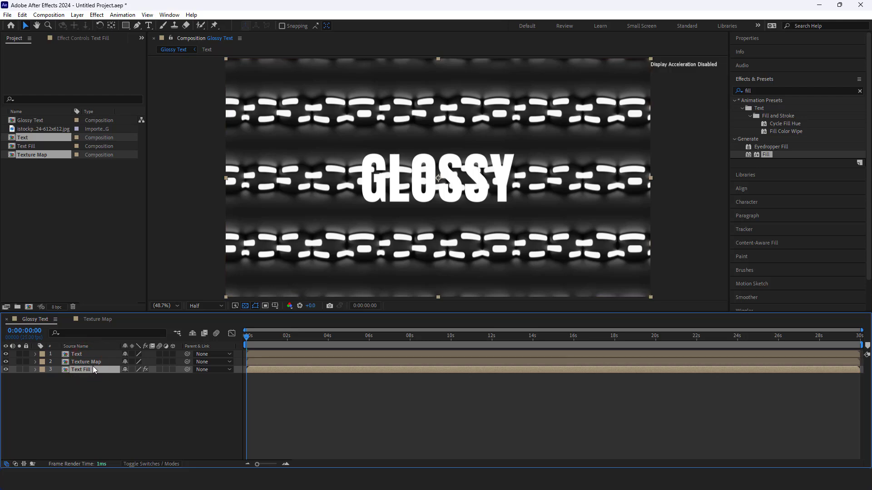
# Set the Text layer as the track matte of the Texture Map layer in the Glossy Text composition
pyautogui.click(86, 362)
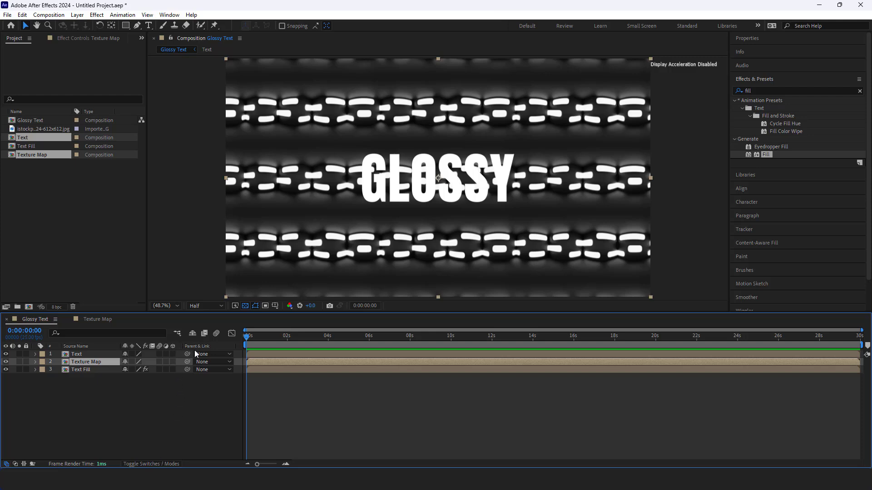
pyautogui.click(168, 464)
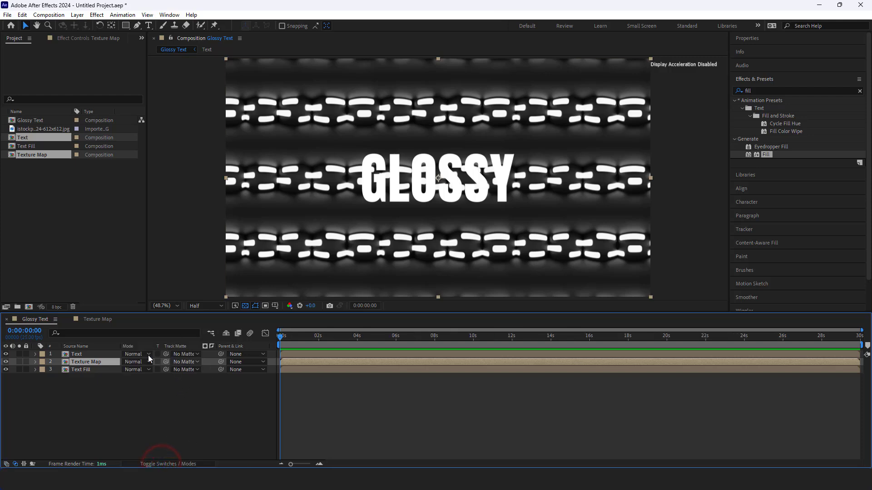
pyautogui.click(185, 362)
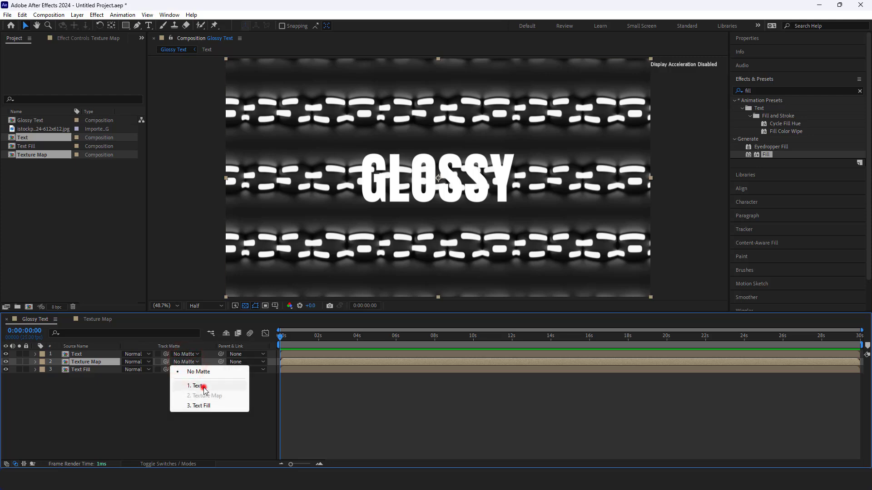
pyautogui.click(200, 386)
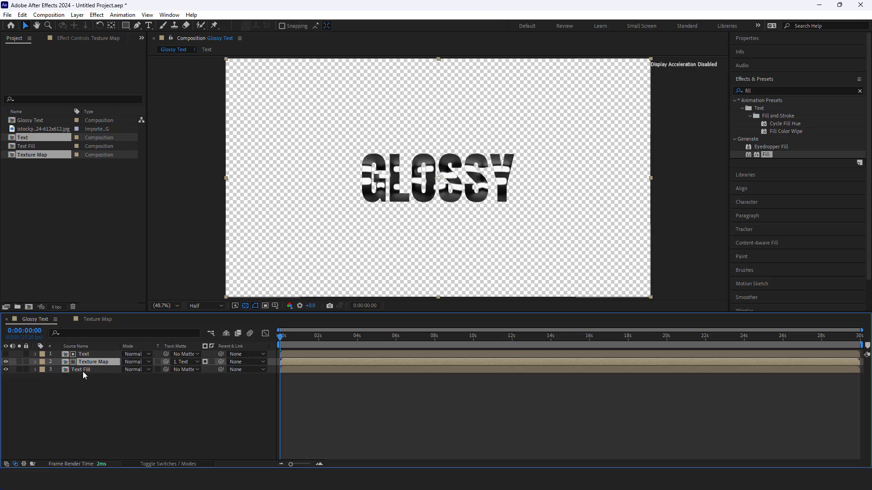
# Hide the Text Fill layer and turn off the transparency grid in the composition view
pyautogui.click(5, 370)
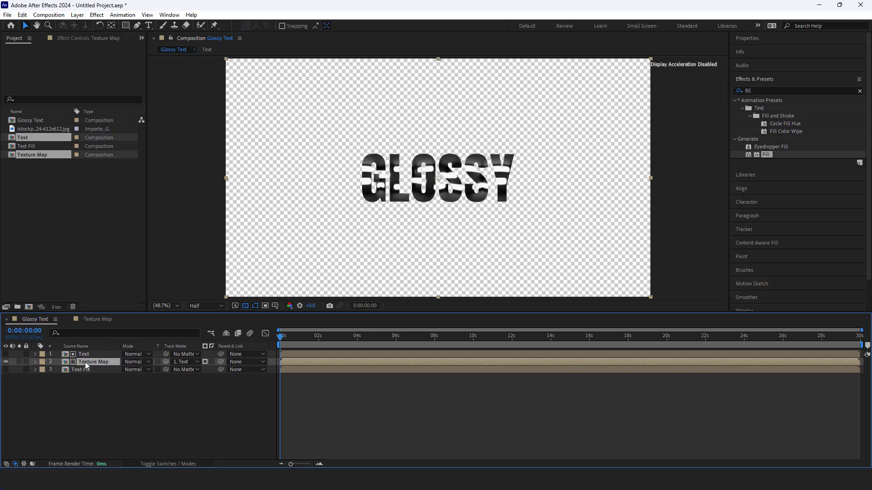
pyautogui.click(245, 306)
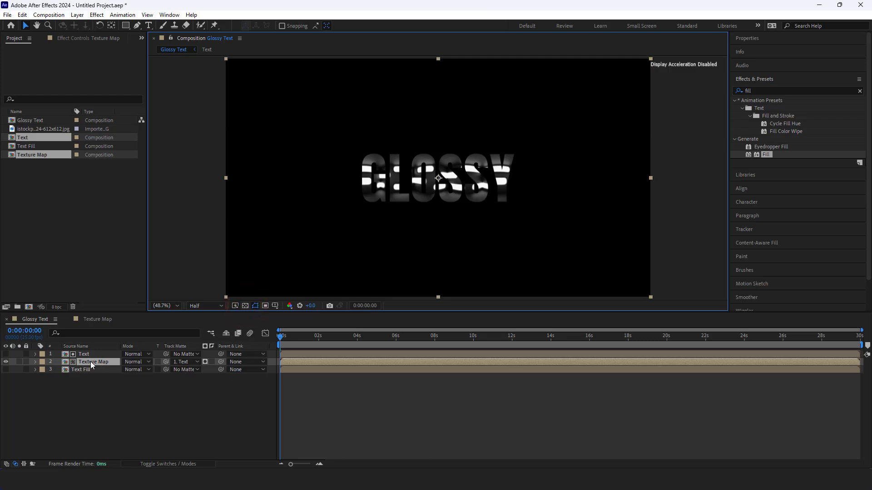
# Search the effects for "glass" and apply CC Glass to the Texture Map layer
pyautogui.click(764, 91)
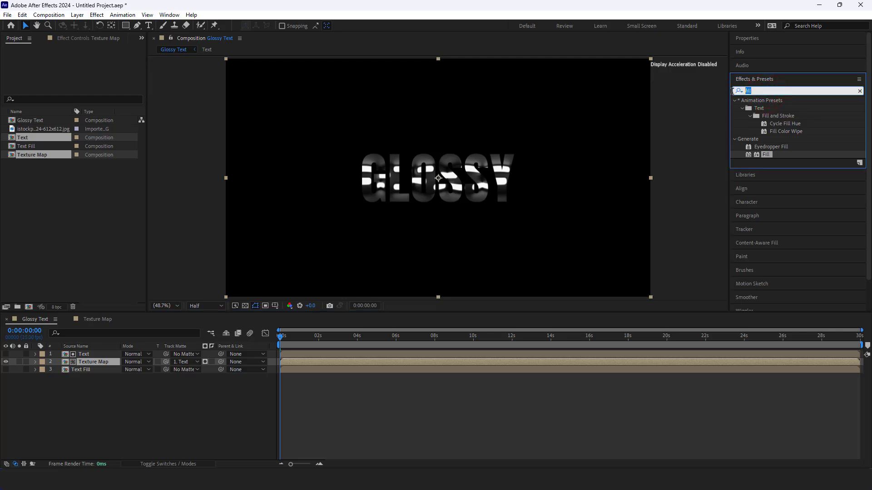
pyautogui.write('gl')
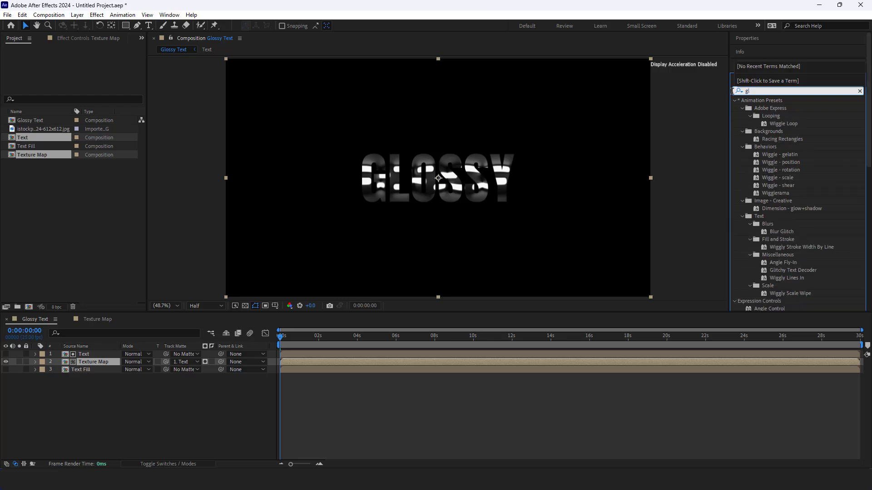
pyautogui.write('ass')
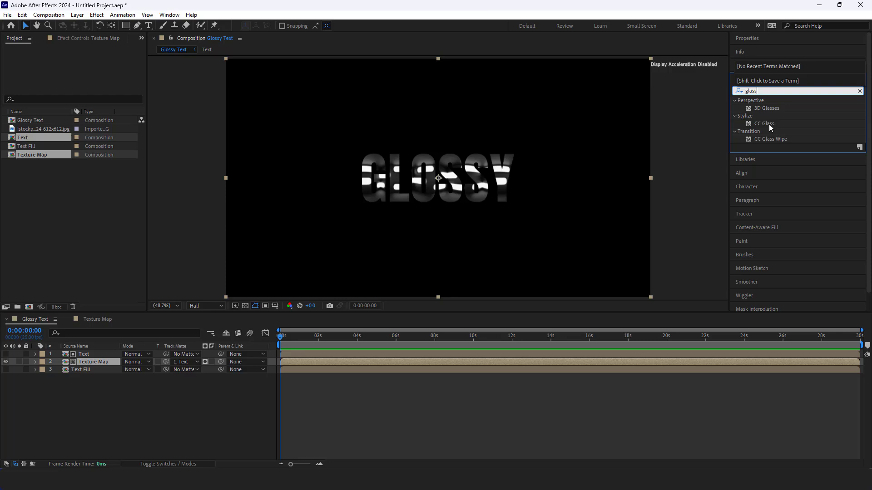
pyautogui.moveTo(771, 128); pyautogui.dragTo(100, 362)
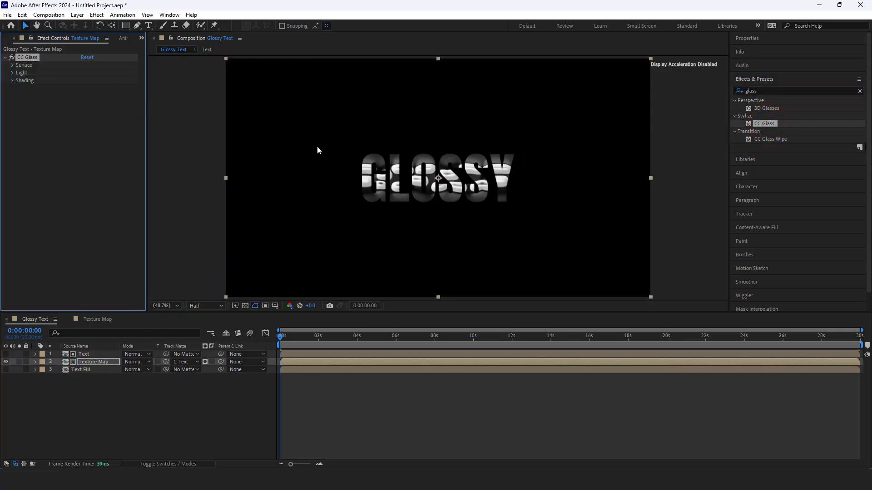
# Choose Text Fill as the Bump Map in CC Glass's Surface settings
pyautogui.click(12, 66)
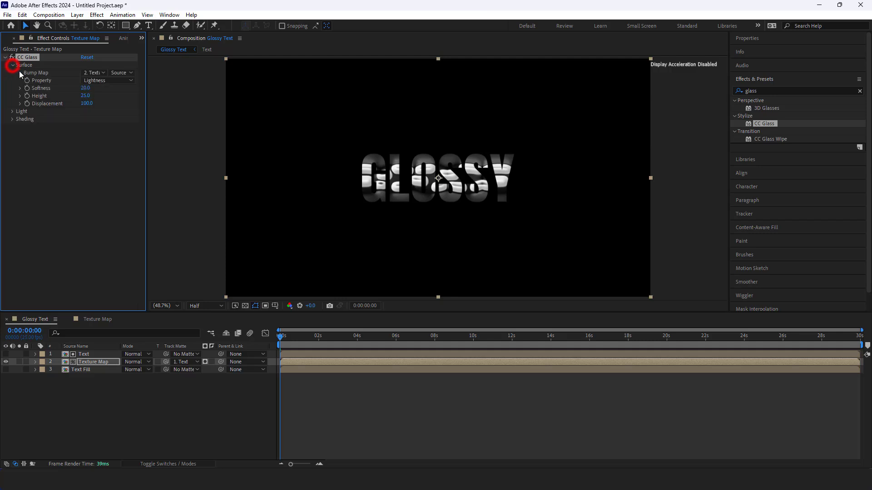
pyautogui.click(95, 74)
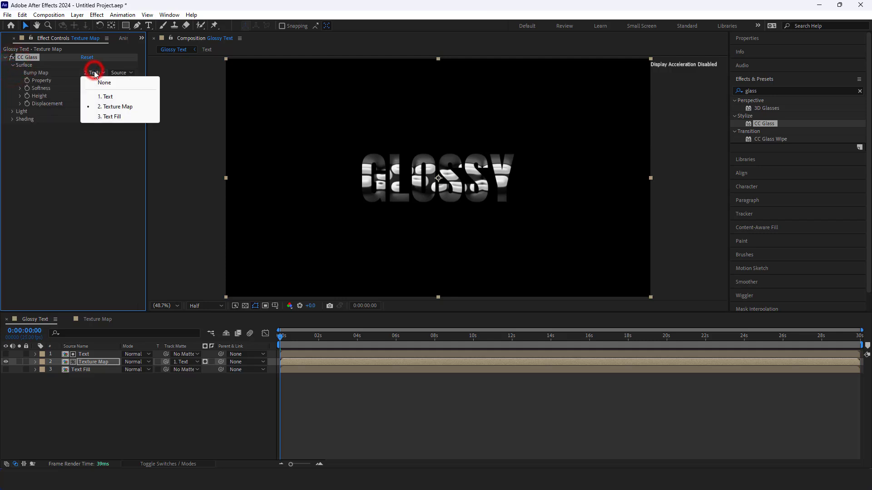
pyautogui.click(117, 117)
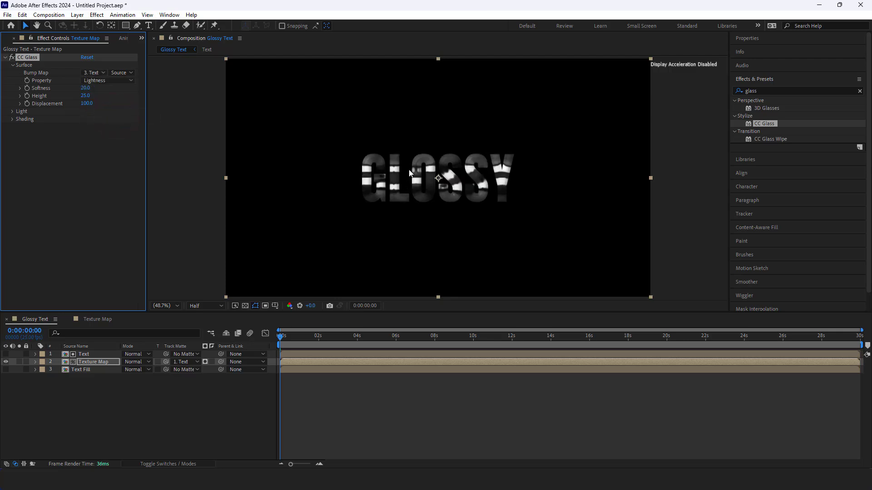
# Try different CC Glass Softness values on the Texture Map layer, ending at 30
pyautogui.click(87, 89)
pyautogui.click(102, 91)
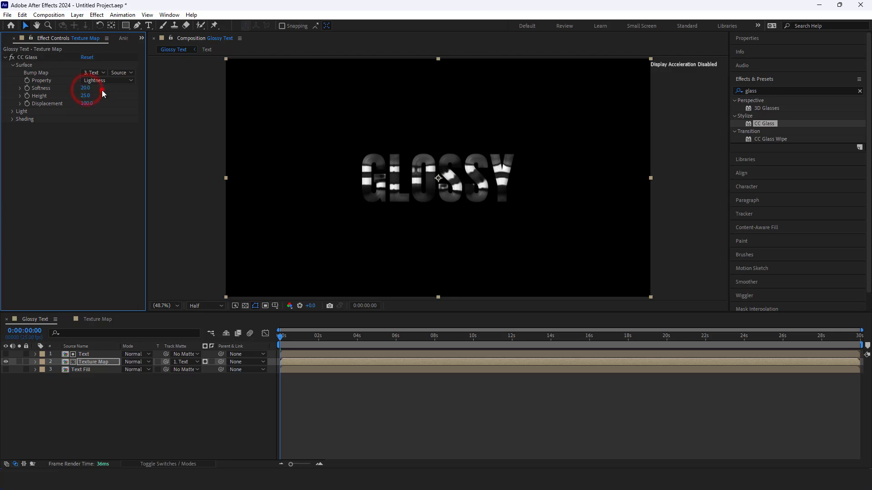
pyautogui.moveTo(87, 88); pyautogui.dragTo(21, 96)
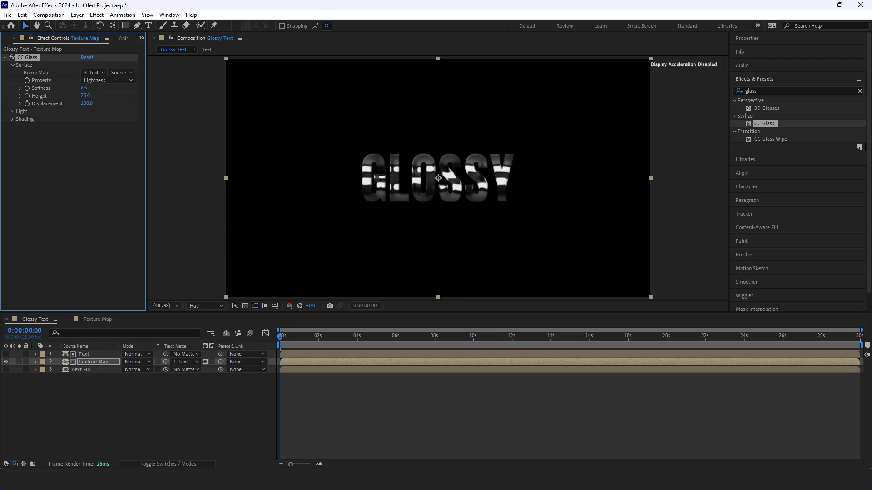
pyautogui.click(84, 89)
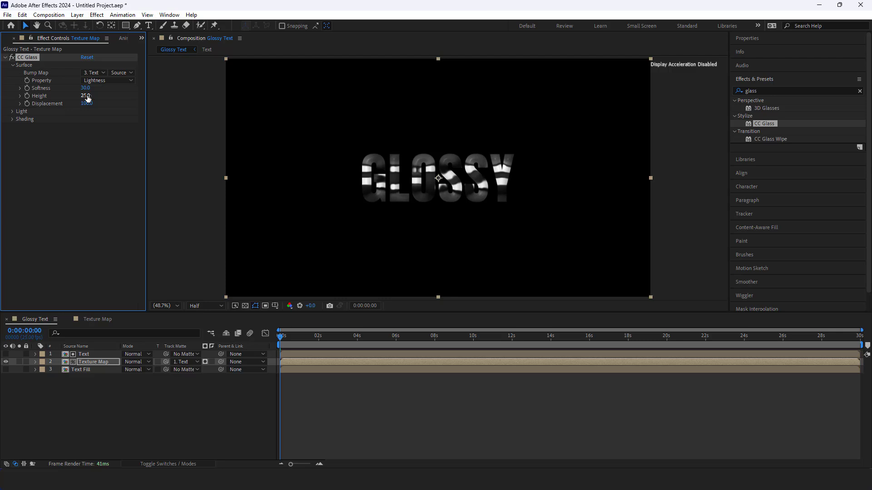
# Set the CC Glass surface Height to 100 and Displacement to -200
pyautogui.moveTo(88, 98); pyautogui.dragTo(89, 97)
pyautogui.click(86, 95)
pyautogui.press('Return')
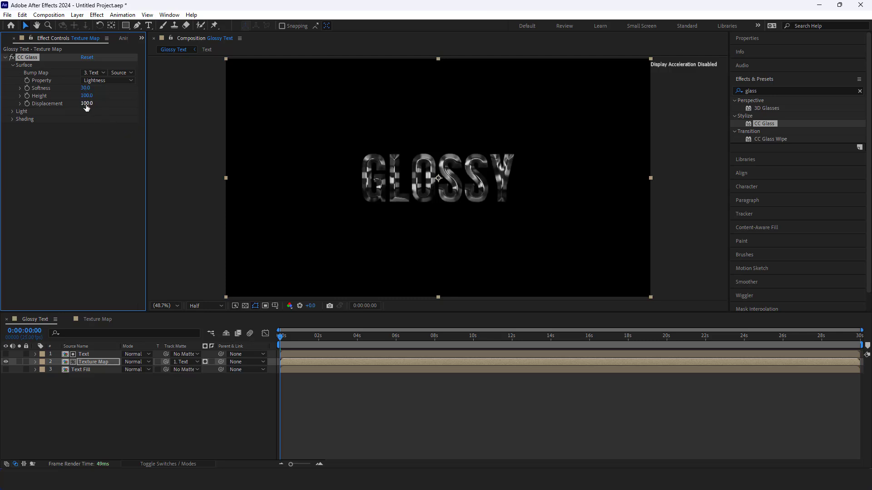
pyautogui.click(86, 104)
pyautogui.write('-200')
pyautogui.press('Return')
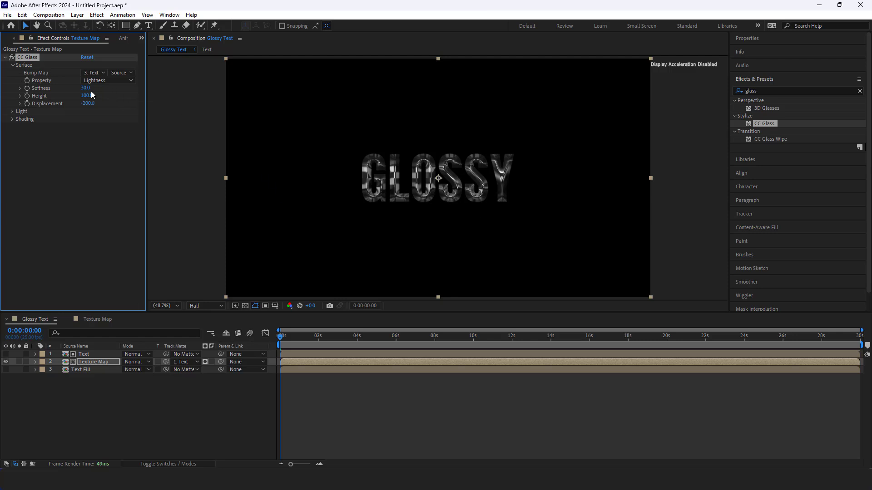
# Set the CC Glass surface Softness to 10 and its Light Intensity to 117
pyautogui.moveTo(88, 91); pyautogui.dragTo(81, 90)
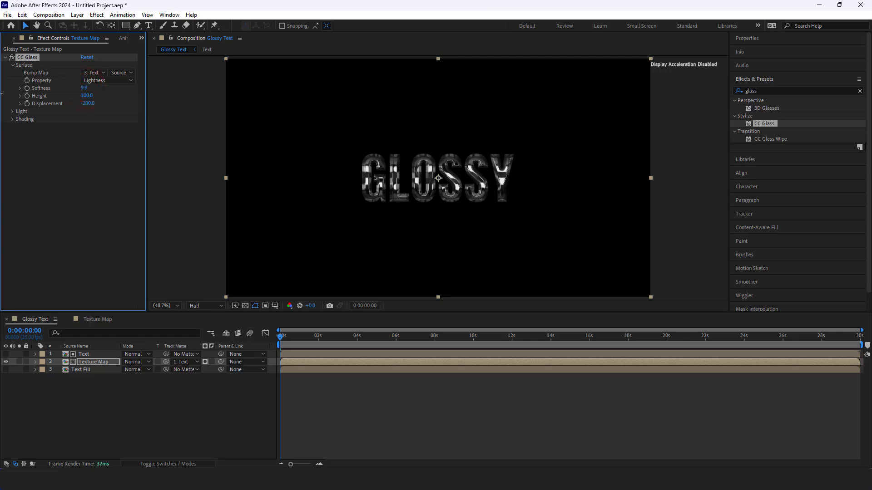
pyautogui.moveTo(3, 93); pyautogui.dragTo(3, 93)
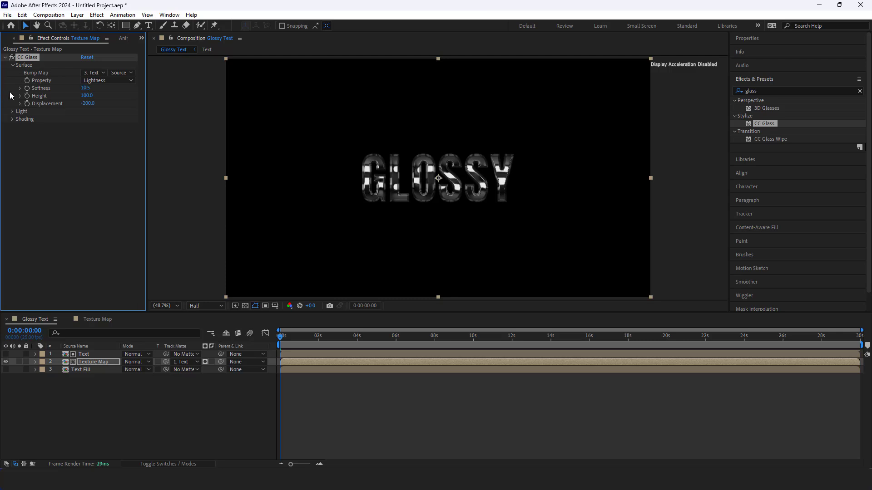
pyautogui.write('1')
pyautogui.press('.')
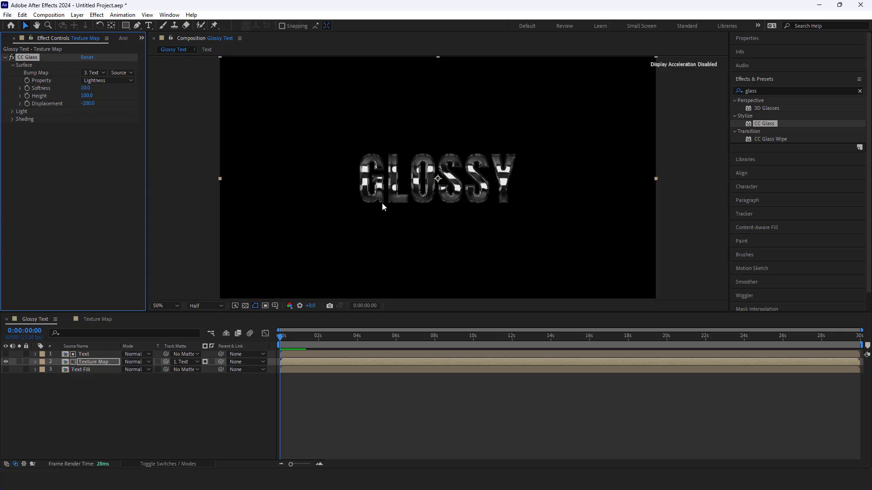
pyautogui.click(13, 111)
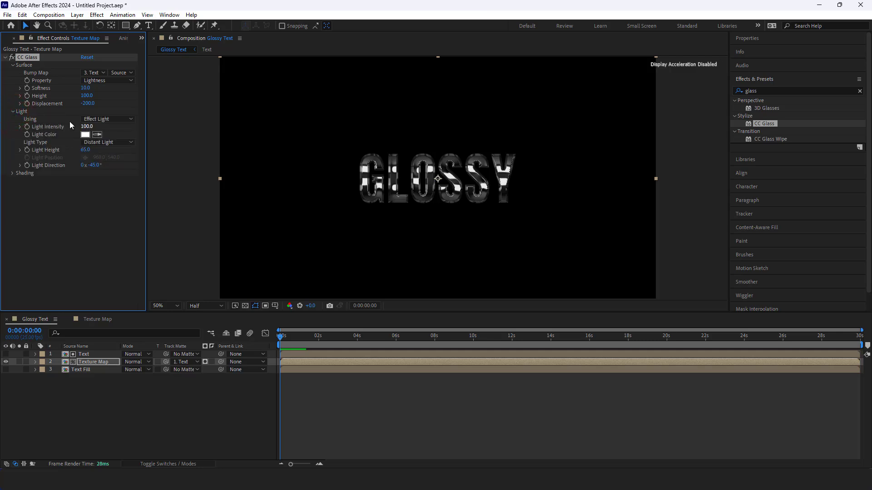
pyautogui.moveTo(87, 126); pyautogui.dragTo(101, 127)
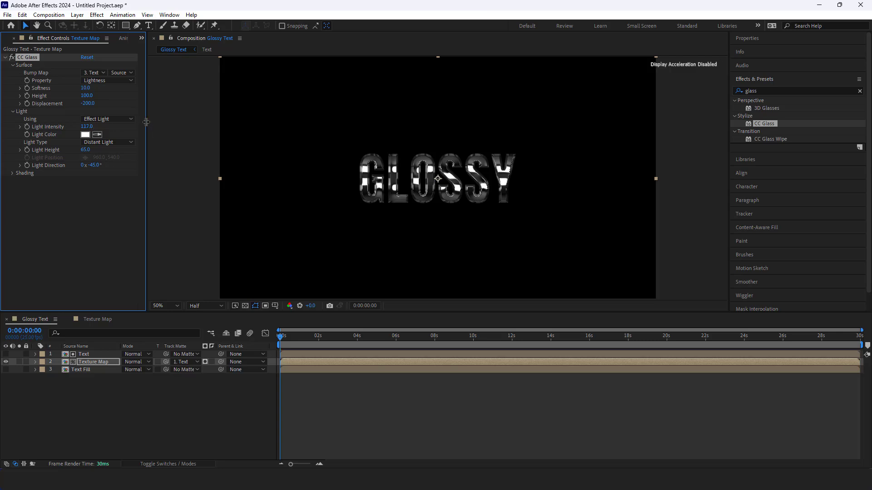
# Search the effects for "blob" and apply CC Blobbylize to the Texture Map layer
pyautogui.click(776, 90)
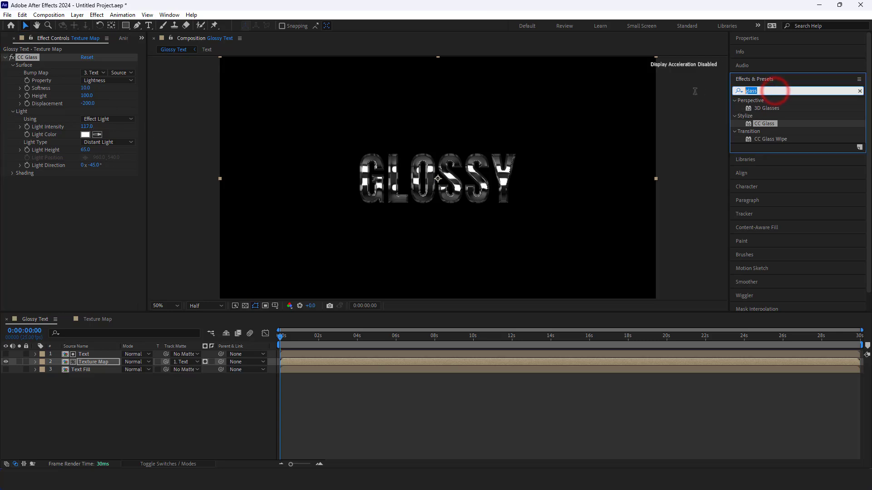
pyautogui.write('blo')
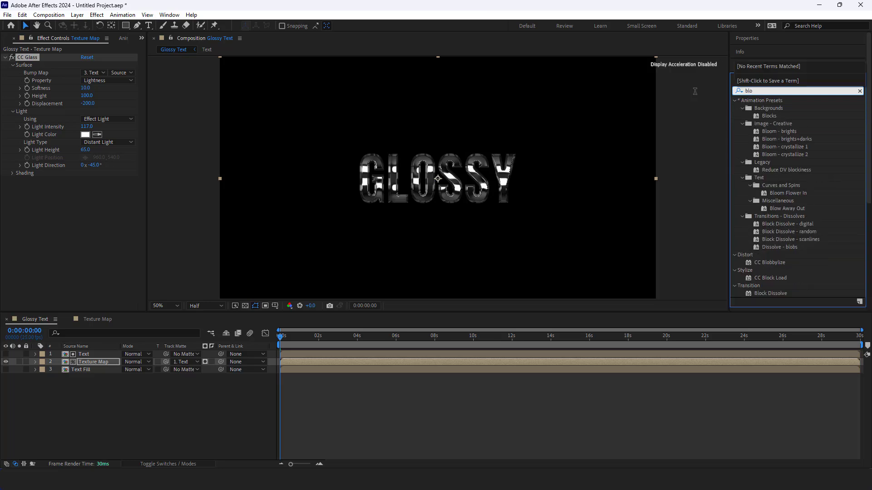
pyautogui.write('b')
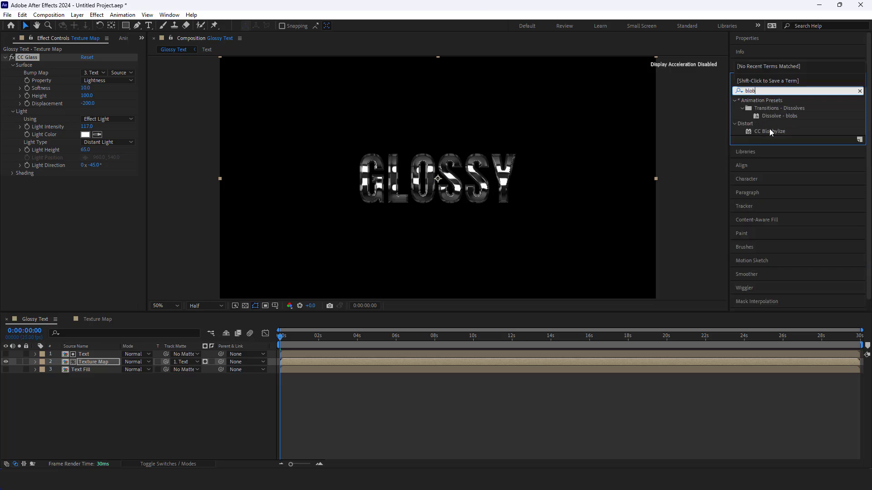
pyautogui.moveTo(771, 131); pyautogui.dragTo(88, 364)
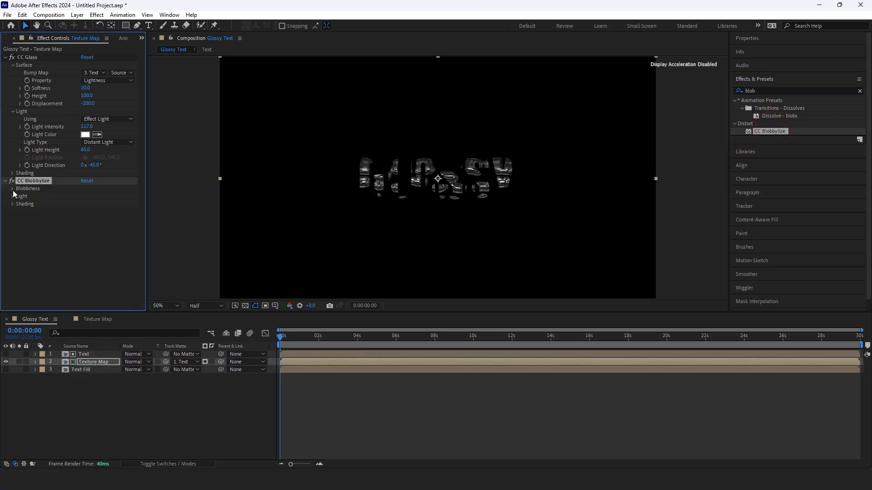
# Choose Text Fill as the Blob Layer in CC Blobbylize's Blobbiness settings
pyautogui.click(12, 189)
pyautogui.click(89, 196)
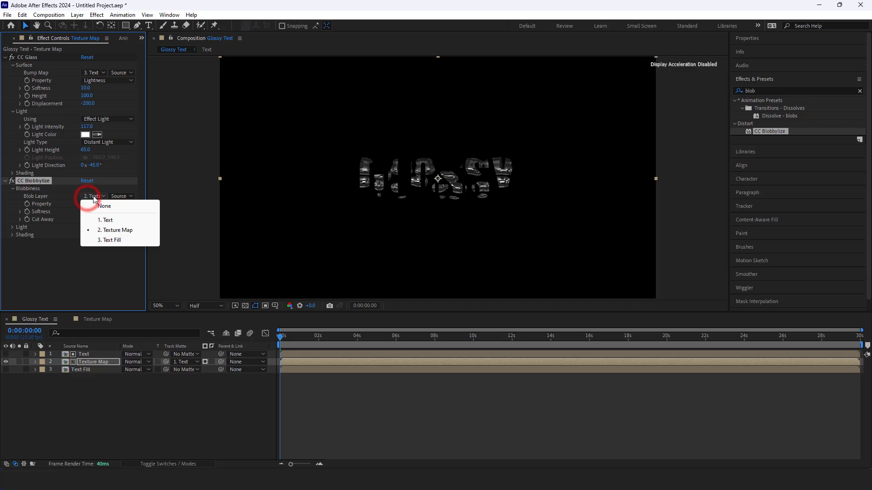
pyautogui.click(115, 241)
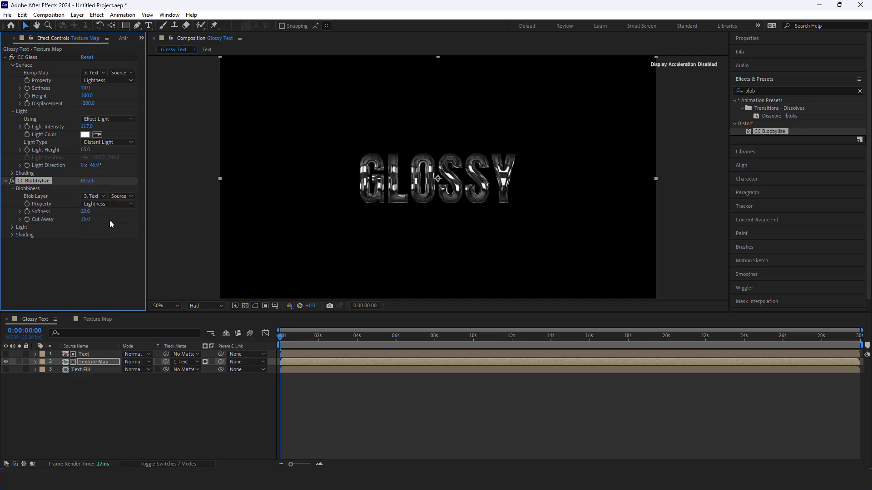
# Lower the CC Blobbylize Softness to about 8.1 and set Cut Away to 20
pyautogui.moveTo(86, 211); pyautogui.dragTo(42, 222)
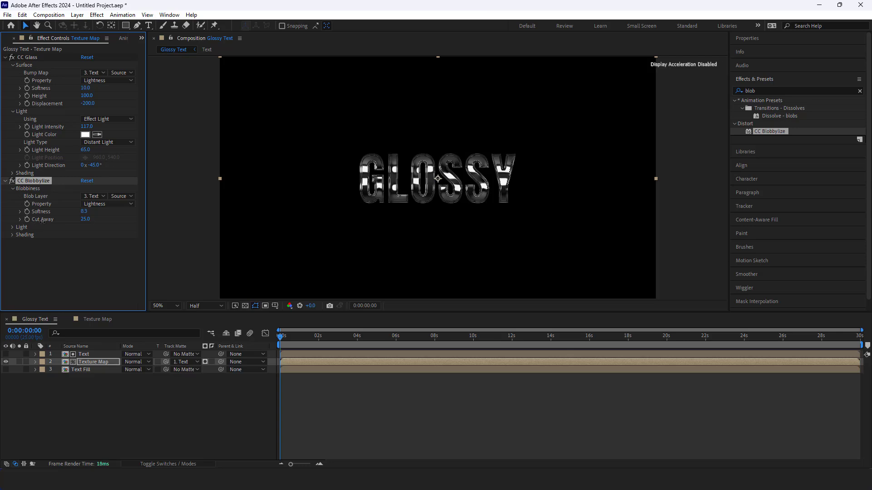
pyautogui.moveTo(88, 221); pyautogui.dragTo(36, 225)
pyautogui.click(85, 220)
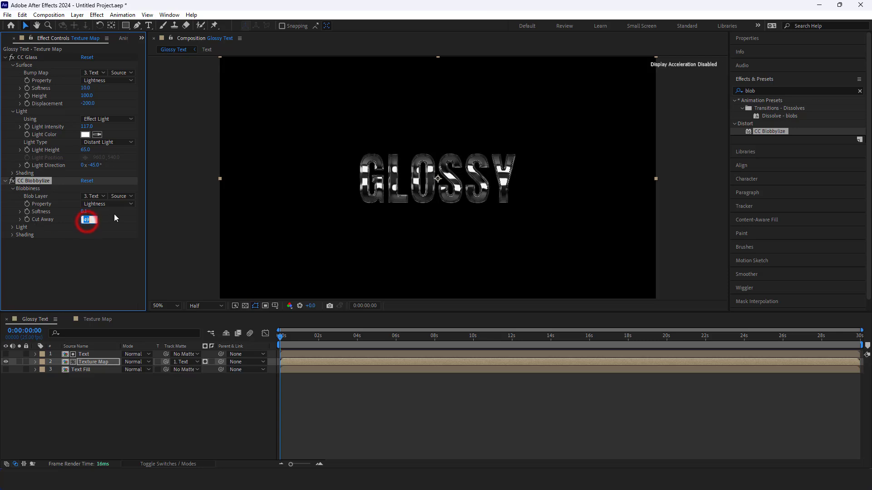
pyautogui.write('20')
pyautogui.press('Return')
# Inspect the glossy letters up close and scrub the Glossy Text timeline to 2 seconds to preview the moving texture
pyautogui.scroll(1, 525, 224)
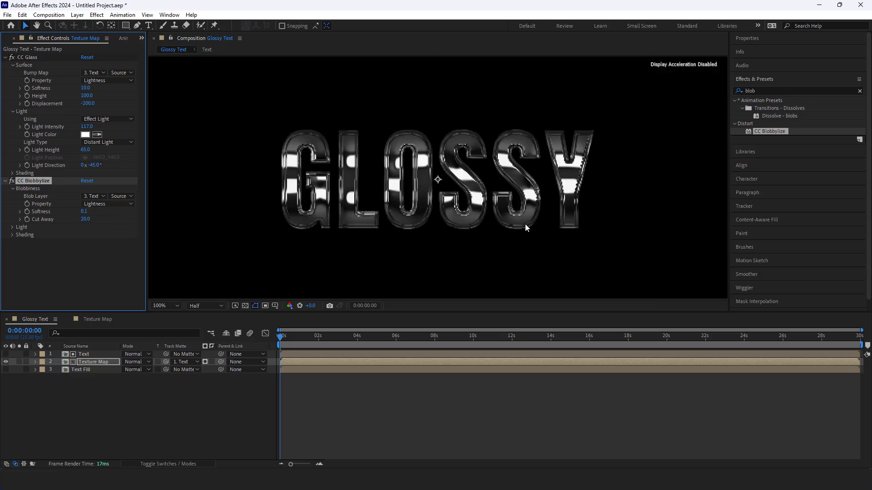
pyautogui.scroll(-1, 526, 224)
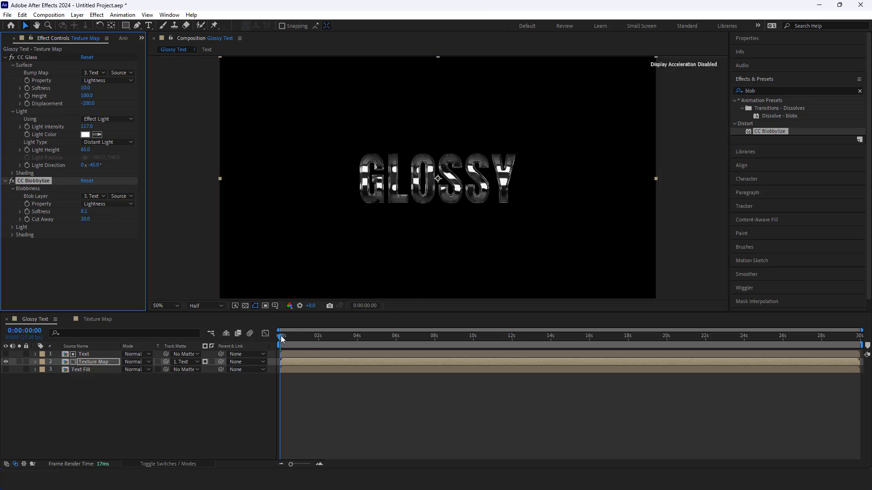
pyautogui.moveTo(281, 338); pyautogui.dragTo(318, 360)
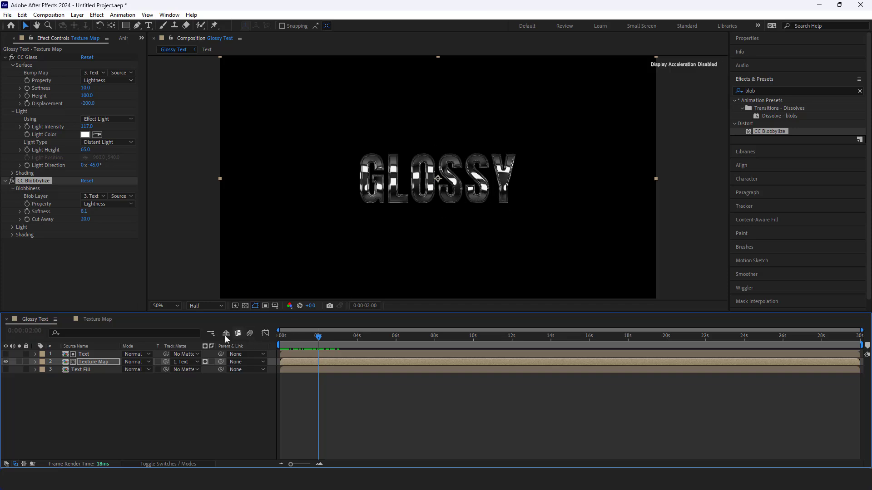
# Enlarge the scale of the texture image in the Texture Map composition and scrub Glossy Text to about 3 seconds to check it
pyautogui.click(99, 320)
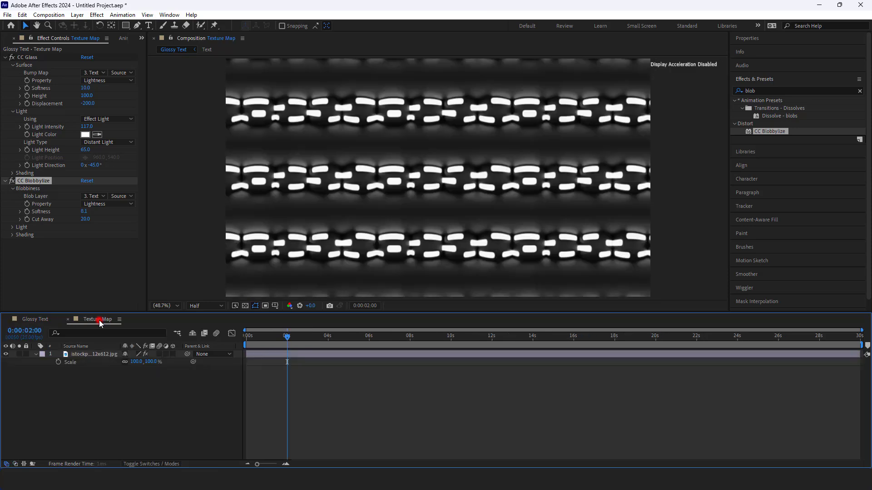
pyautogui.press('s')
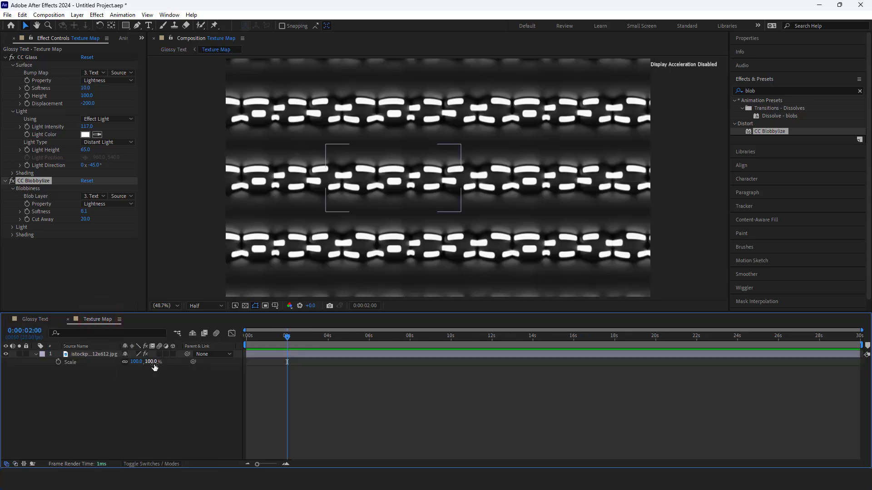
pyautogui.moveTo(153, 367); pyautogui.dragTo(177, 365)
pyautogui.click(35, 319)
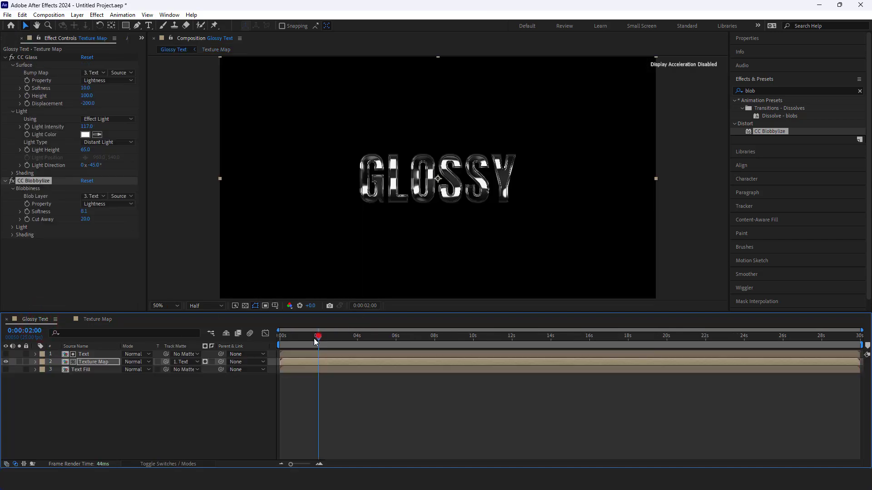
pyautogui.moveTo(318, 337); pyautogui.dragTo(340, 370)
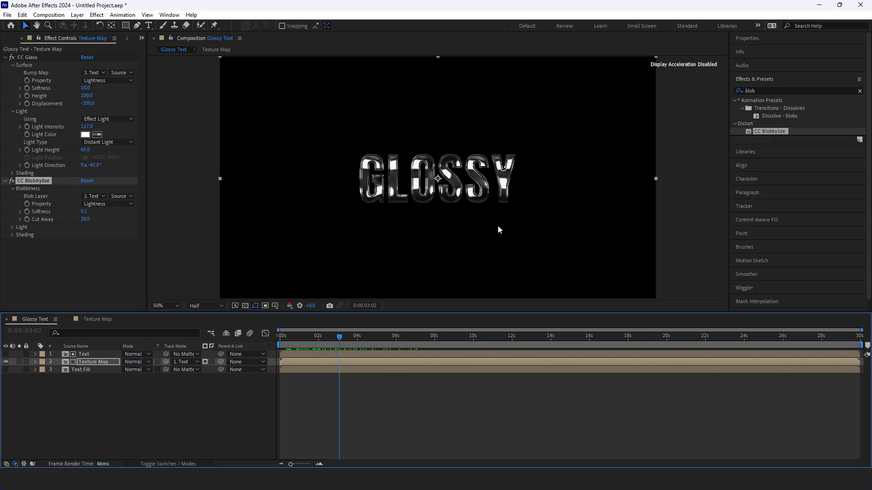
# Fine-tune the texture image's scale in Texture Map and preview the result in Glossy Text up to 0:00:07:23
pyautogui.click(97, 320)
pyautogui.press('s')
pyautogui.moveTo(149, 363); pyautogui.dragTo(146, 366)
pyautogui.click(33, 320)
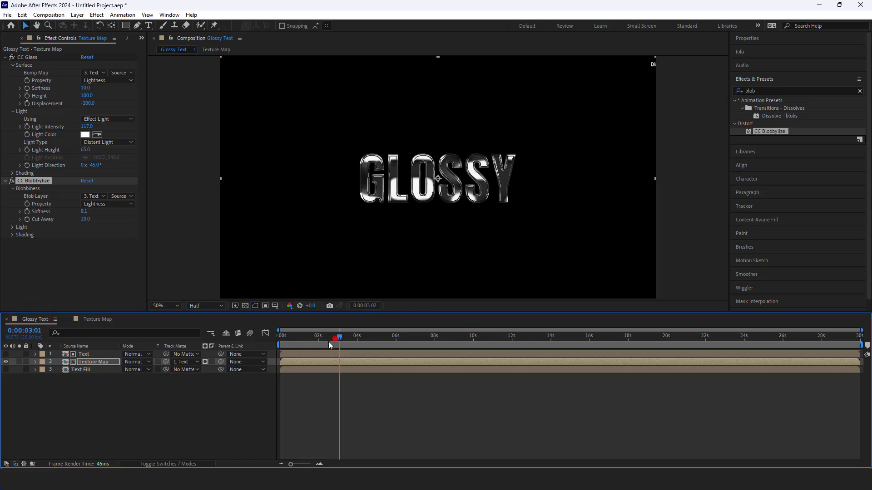
pyautogui.moveTo(338, 337); pyautogui.dragTo(433, 381)
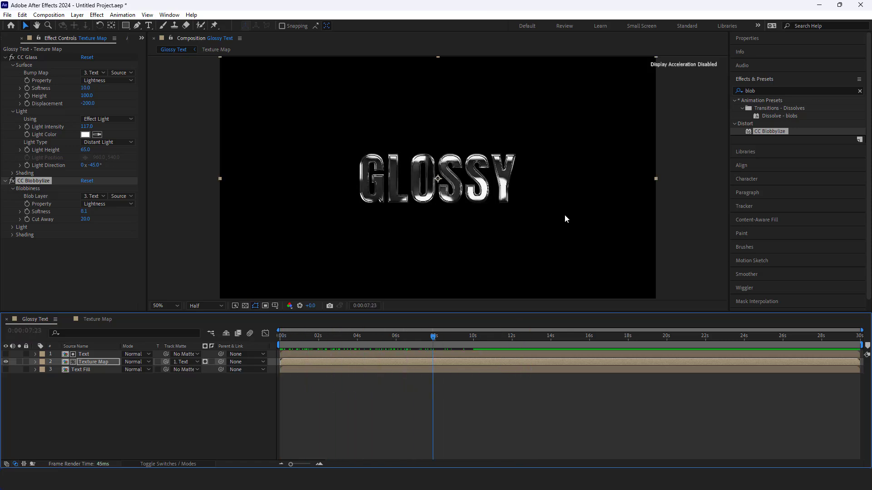
# Add a new adjustment layer above all layers in the Glossy Text composition
pyautogui.click(122, 408)
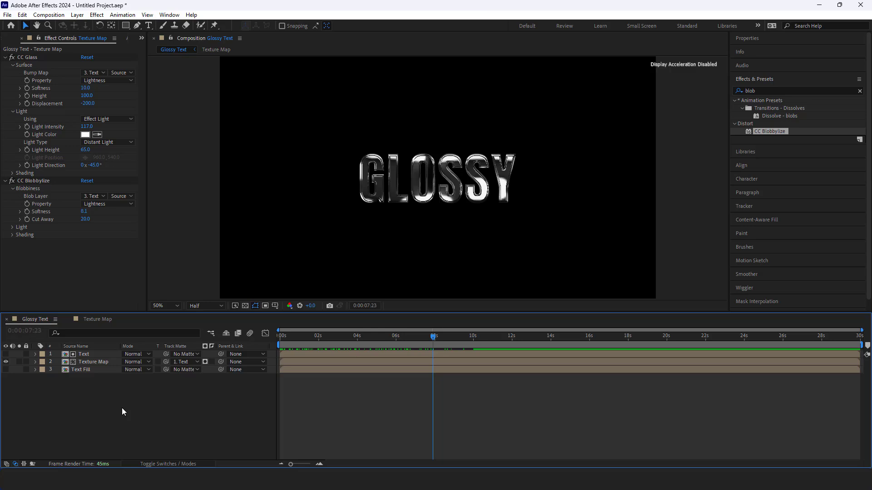
pyautogui.rightClick(103, 399)
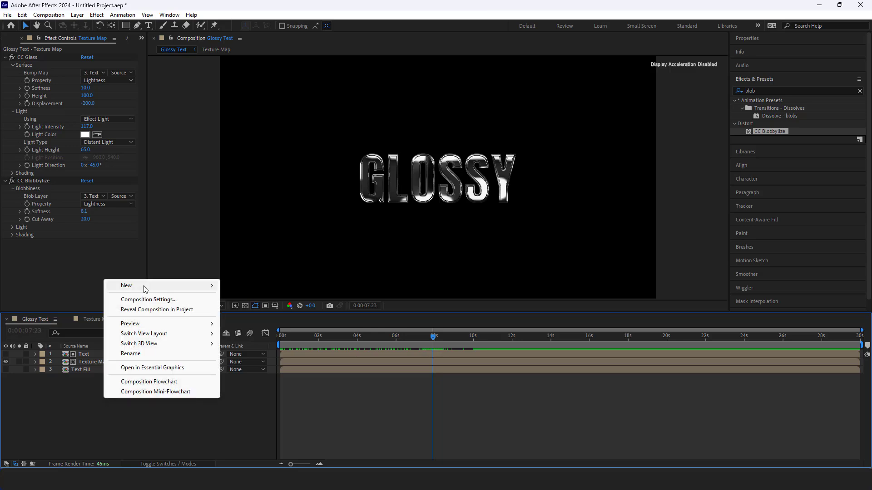
pyautogui.moveTo(145, 289)
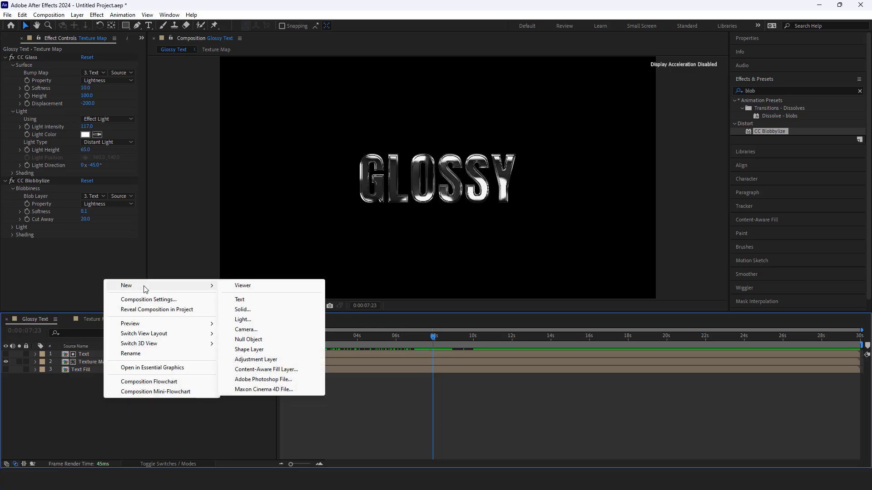
pyautogui.click(270, 361)
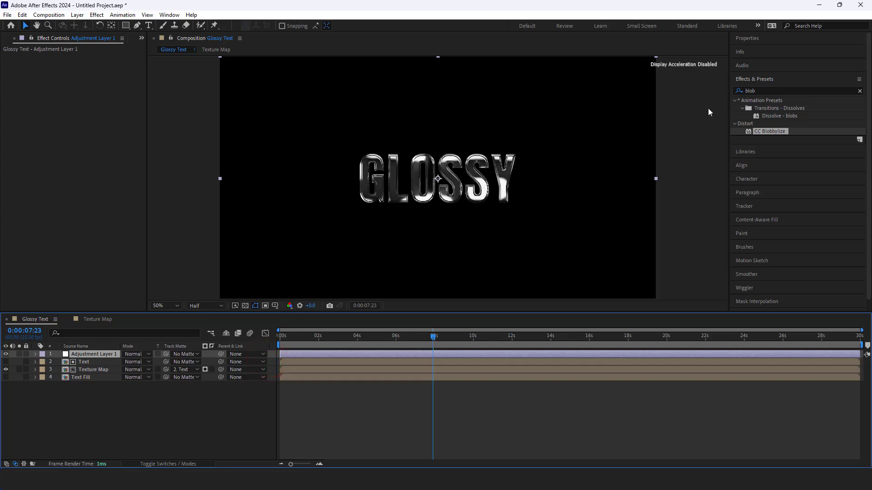
# Search the effects for "tri" and apply Tritone to the adjustment layer
pyautogui.doubleClick(763, 90)
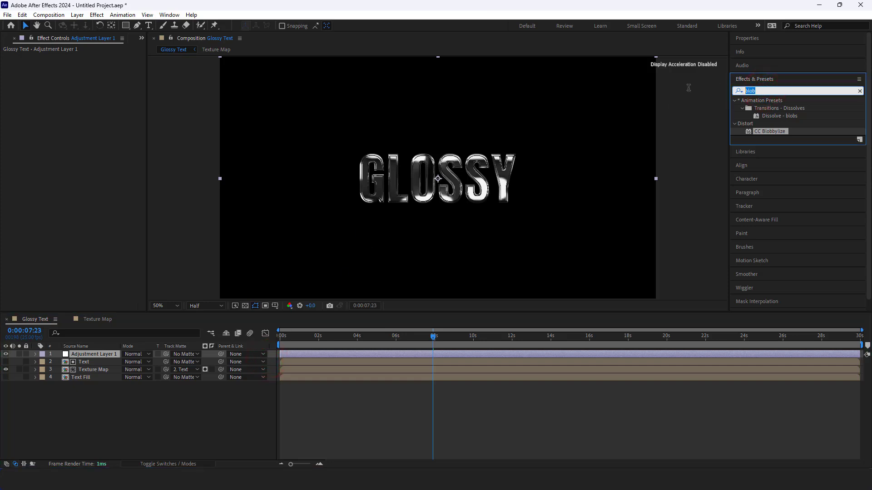
pyautogui.write('tr')
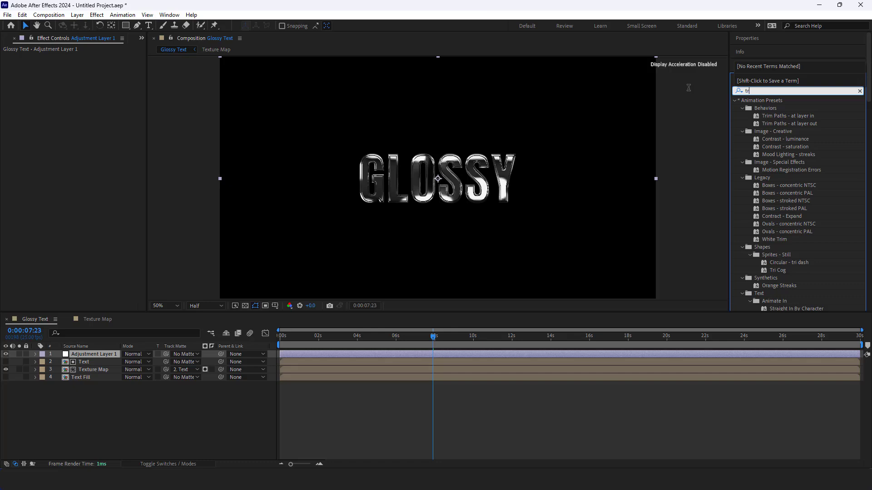
pyautogui.write('i')
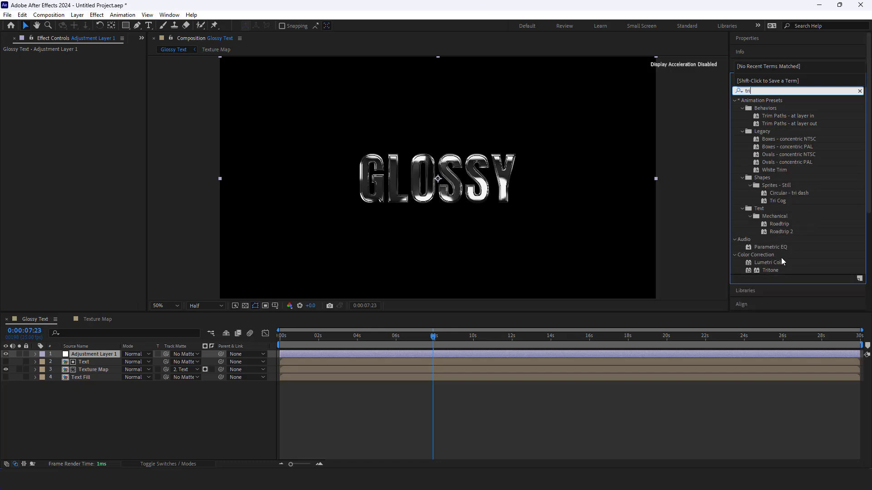
pyautogui.doubleClick(770, 270)
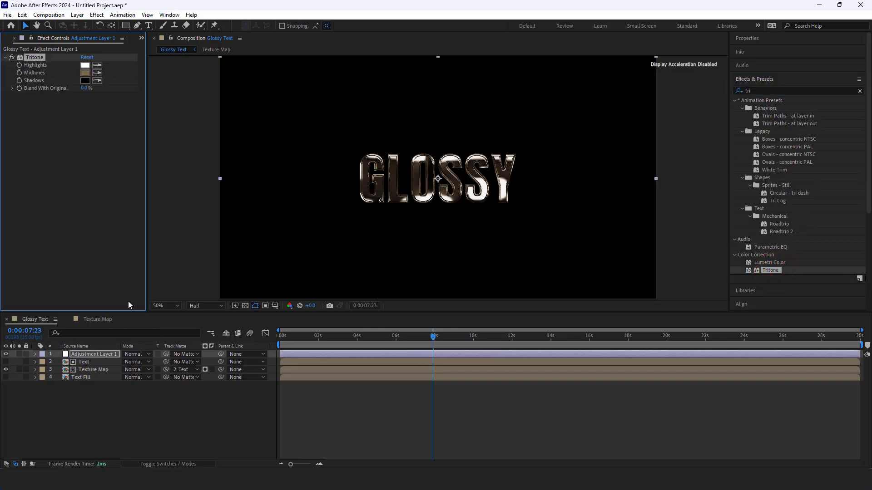
# Try orange and other hues for the Tritone Midtones, and settle on turquoise 41FFE6
pyautogui.click(84, 72)
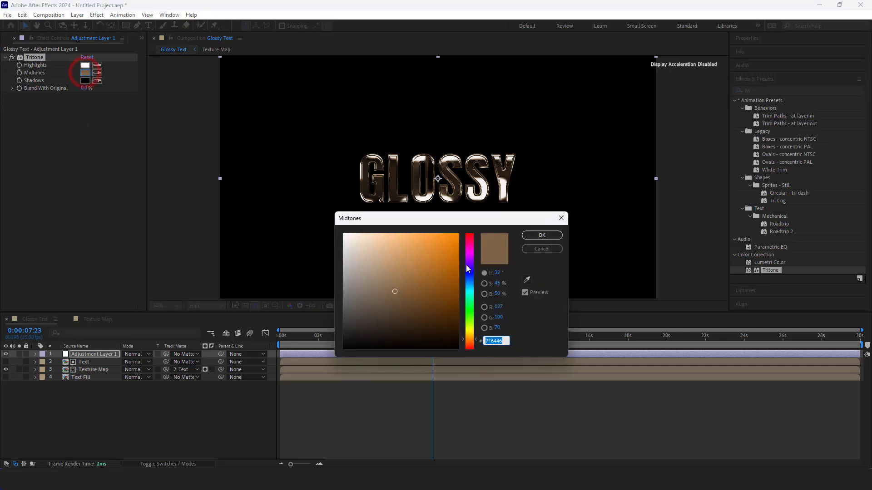
pyautogui.moveTo(447, 255); pyautogui.dragTo(474, 210)
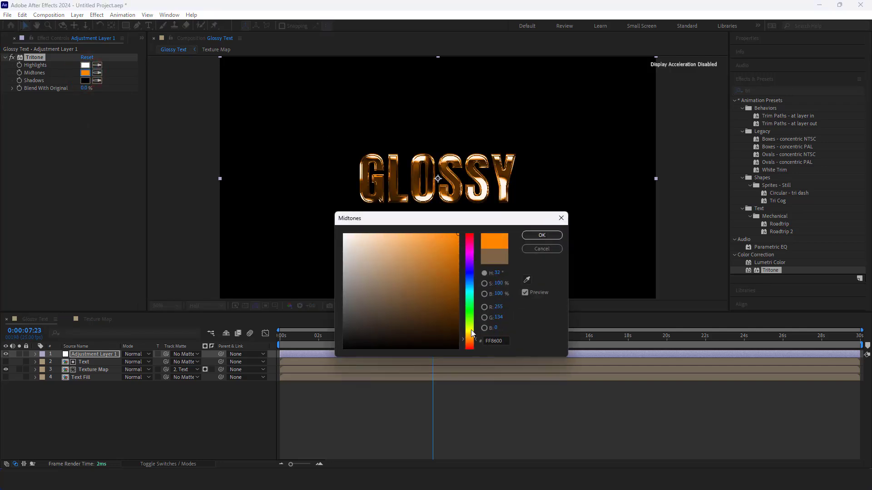
pyautogui.moveTo(471, 333)
pyautogui.mouseDown()
pyautogui.moveTo(471, 346)
pyautogui.moveTo(471, 331)
pyautogui.moveTo(468, 338)
pyautogui.mouseUp()
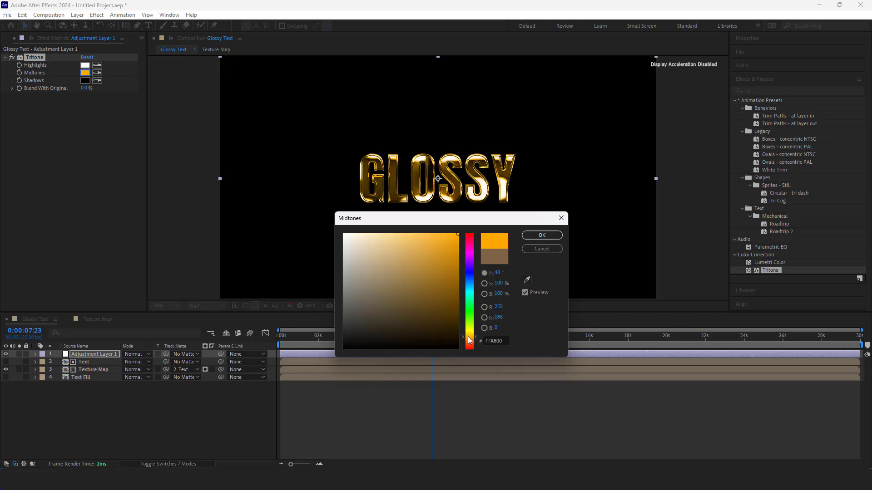
pyautogui.moveTo(452, 267); pyautogui.dragTo(473, 237)
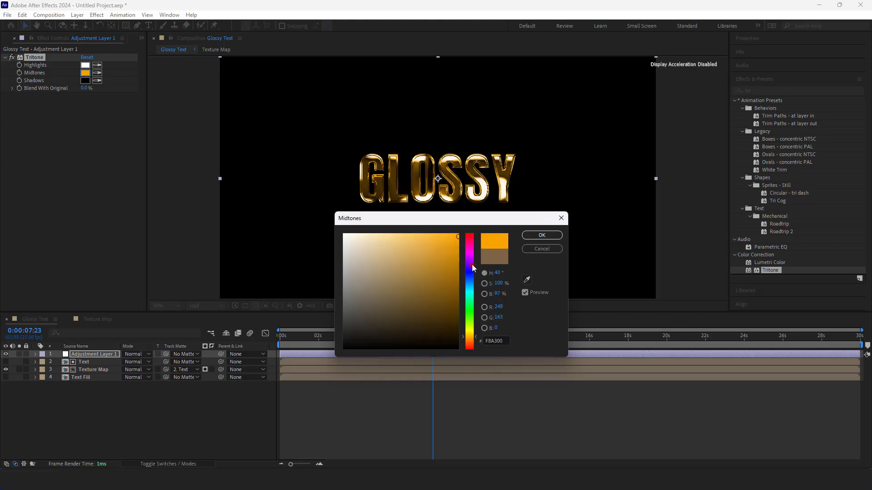
pyautogui.moveTo(473, 267); pyautogui.dragTo(470, 243)
pyautogui.moveTo(456, 245)
pyautogui.mouseDown()
pyautogui.moveTo(419, 223)
pyautogui.moveTo(436, 222)
pyautogui.moveTo(416, 221)
pyautogui.moveTo(429, 221)
pyautogui.mouseUp()
pyautogui.moveTo(468, 260); pyautogui.dragTo(471, 296)
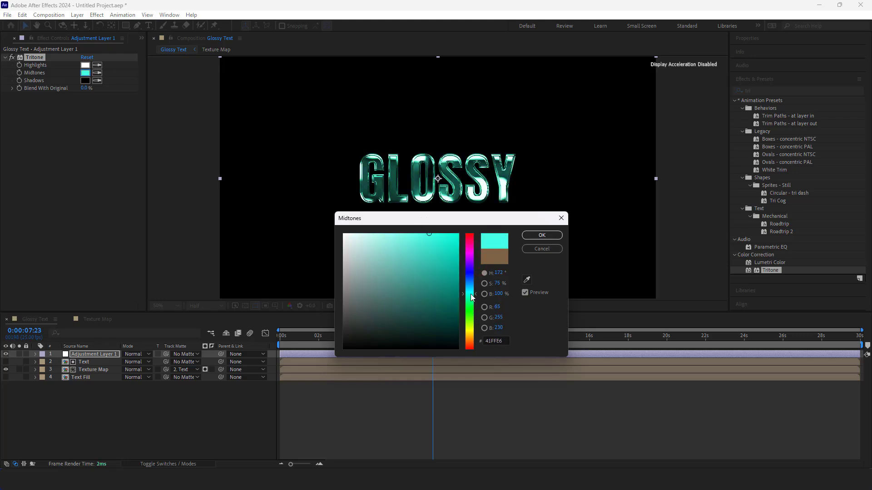
pyautogui.click(551, 236)
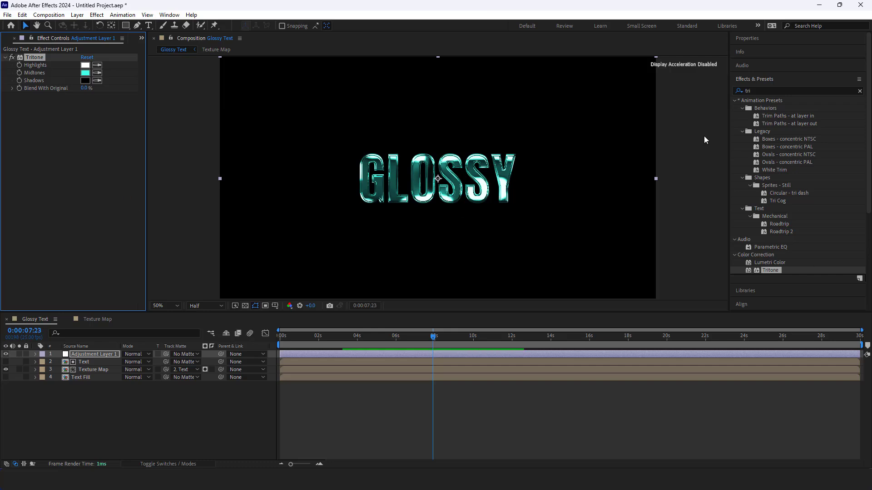
# Search the effects for "cur", apply Curves to the adjustment layer, and raise the RGB curve's shadows and midtones to brighten the text
pyautogui.click(759, 91)
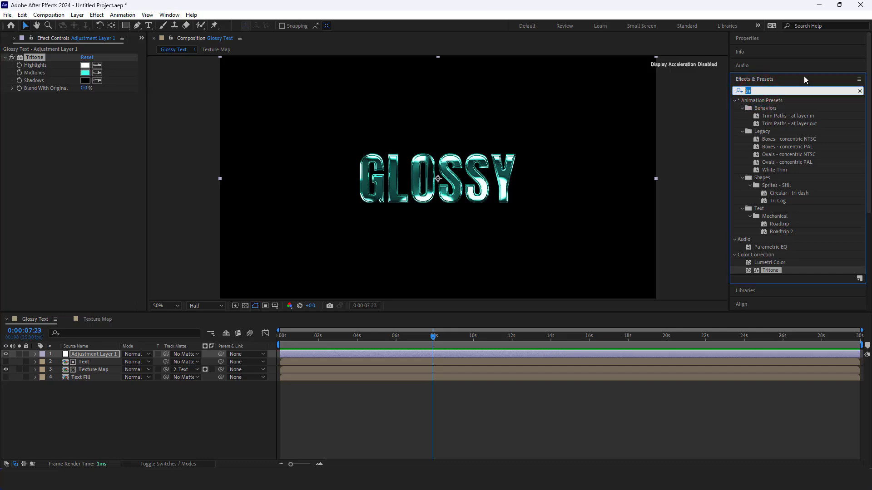
pyautogui.write('cu')
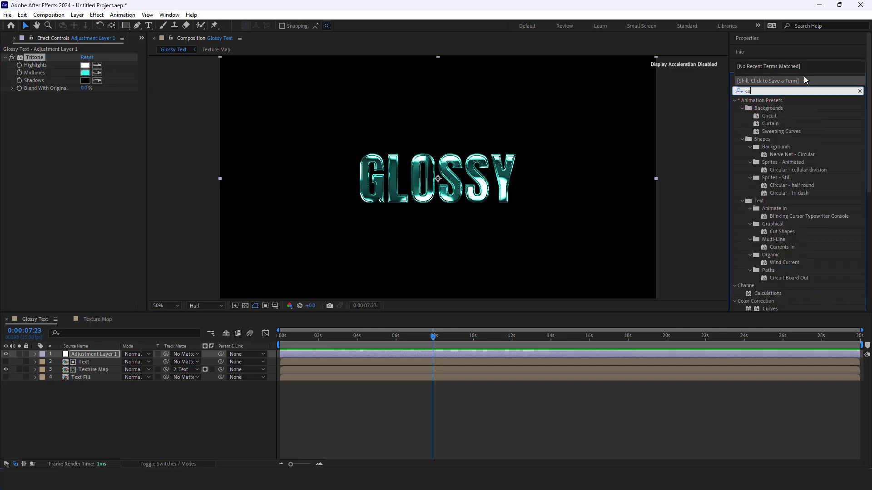
pyautogui.write('r')
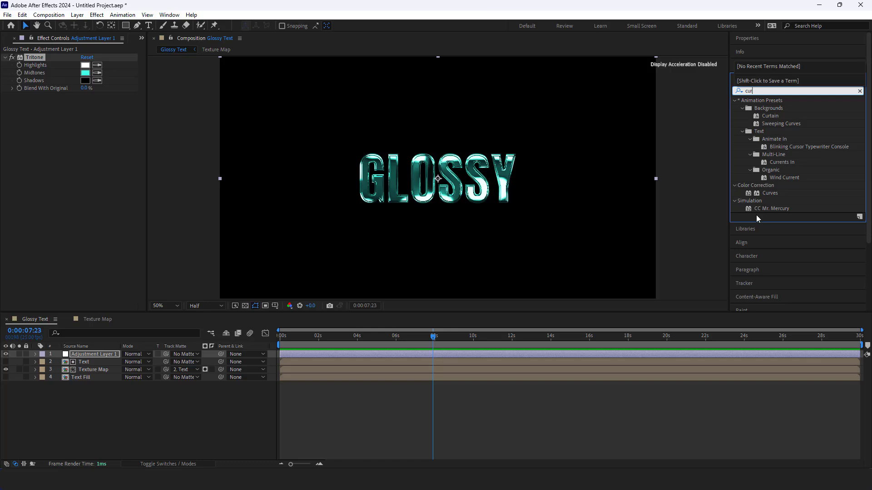
pyautogui.moveTo(774, 195); pyautogui.dragTo(105, 355)
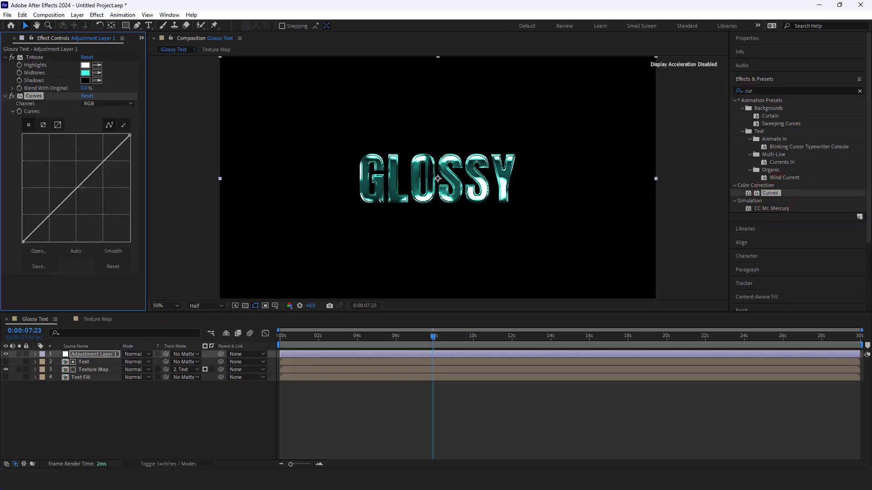
pyautogui.moveTo(76, 190)
pyautogui.mouseDown()
pyautogui.moveTo(66, 184)
pyautogui.moveTo(46, 211)
pyautogui.mouseUp()
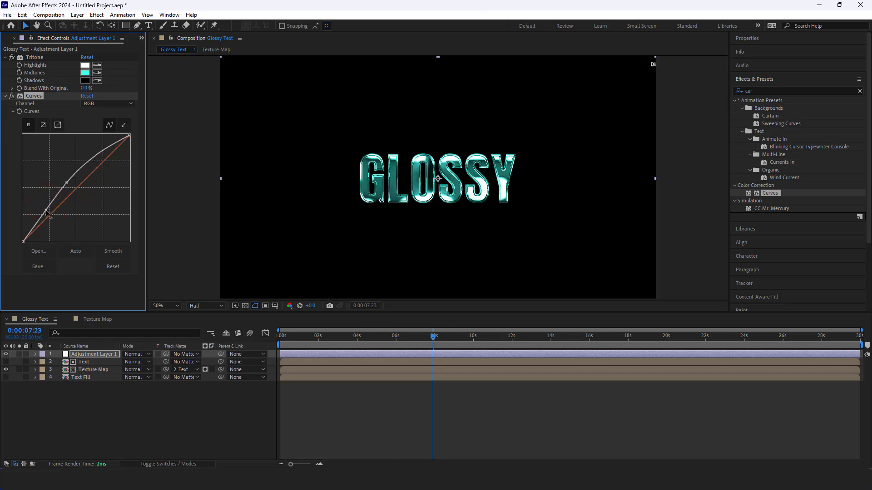
# Return to the start of the Glossy Text timeline and play a preview of the coloured text
pyautogui.click(230, 407)
pyautogui.moveTo(326, 339)
pyautogui.mouseDown()
pyautogui.moveTo(262, 345)
pyautogui.moveTo(391, 353)
pyautogui.moveTo(198, 362)
pyautogui.mouseUp()
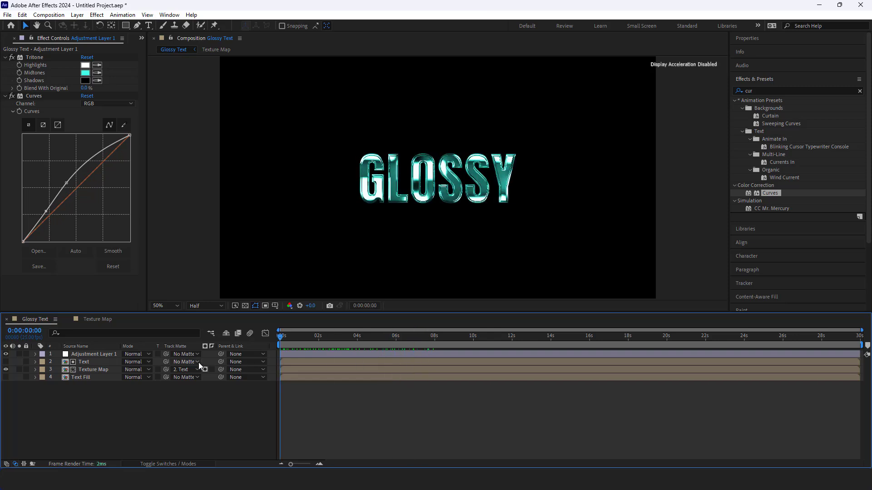
pyautogui.press('space')
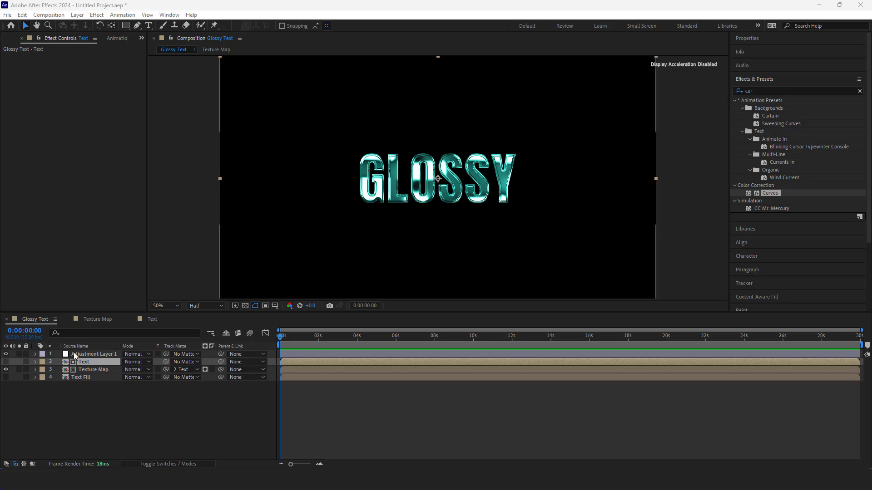
# Open the Text precomposition, hide the GLOSSY text layer, and place the logo icon PNG above it
pyautogui.doubleClick(84, 363)
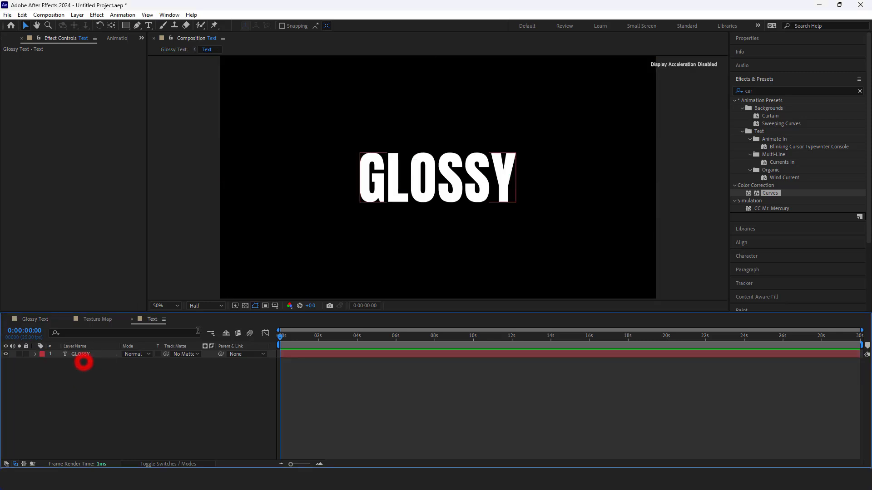
pyautogui.click(7, 355)
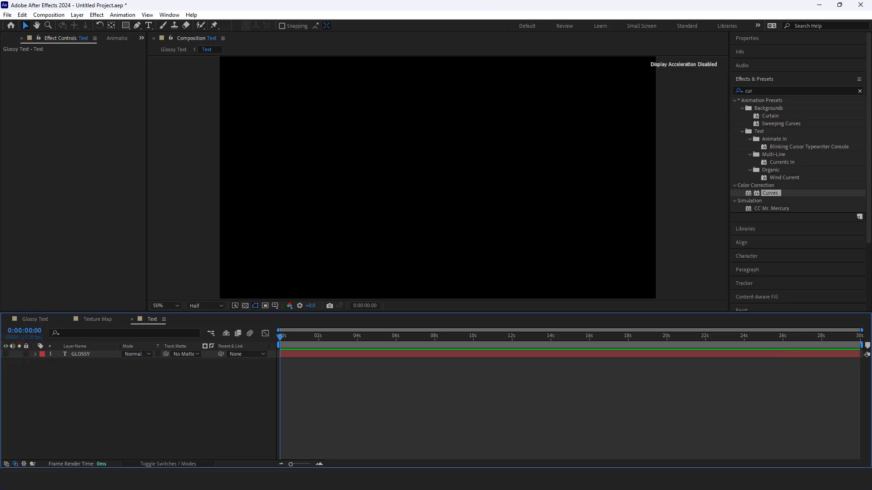
pyautogui.moveTo(241, 416); pyautogui.dragTo(181, 422)
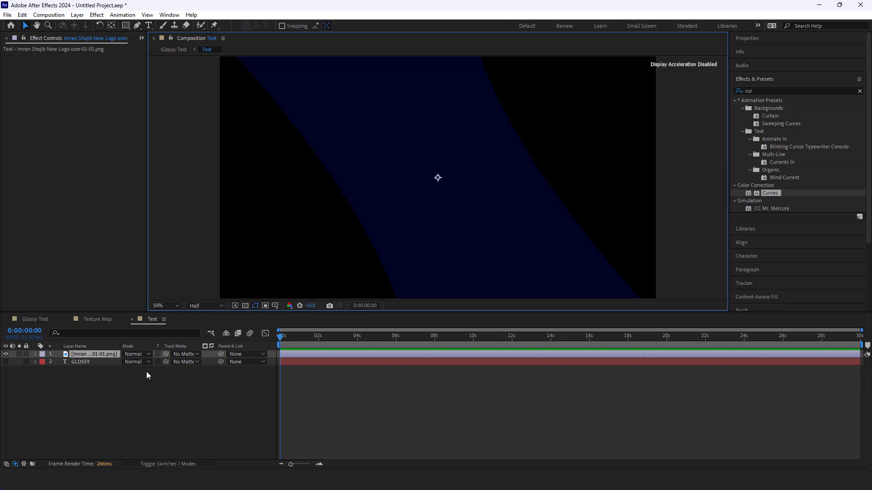
# Scale the logo icon to 10% and scrub Glossy Text to 0:00:07:07 to preview the glossy effect on it
pyautogui.press('s')
pyautogui.moveTo(150, 362); pyautogui.dragTo(119, 372)
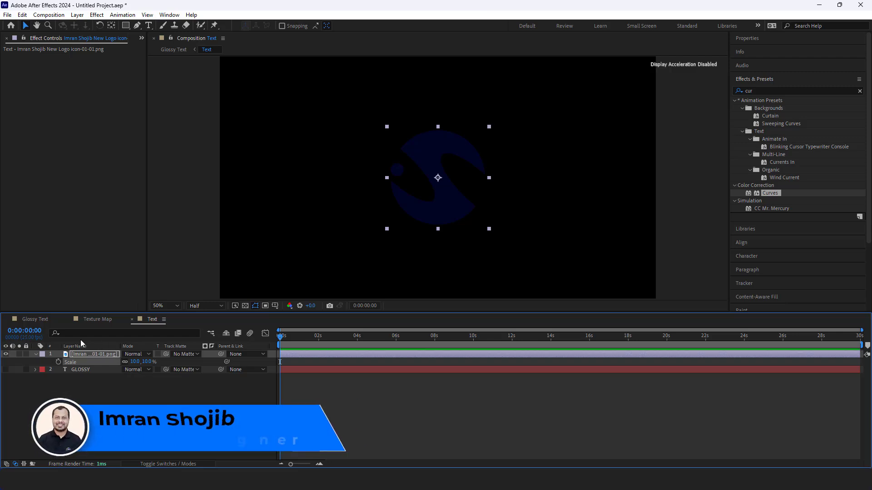
pyautogui.click(41, 320)
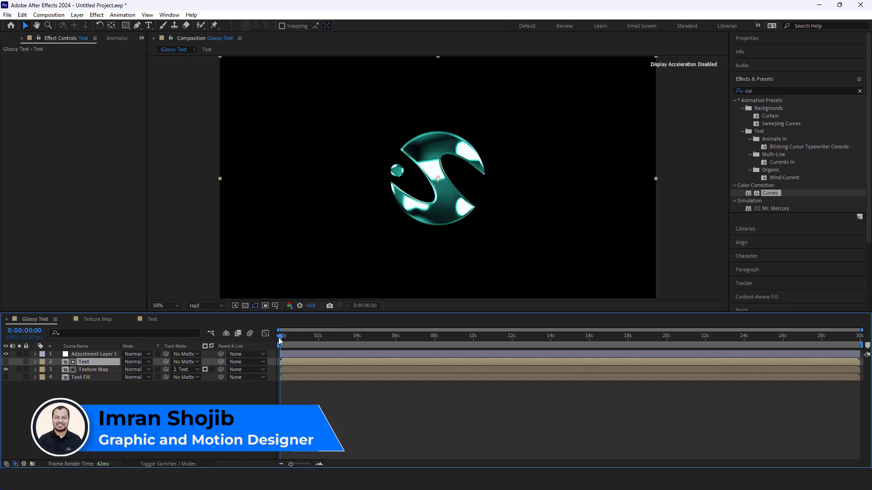
pyautogui.moveTo(280, 342); pyautogui.dragTo(419, 407)
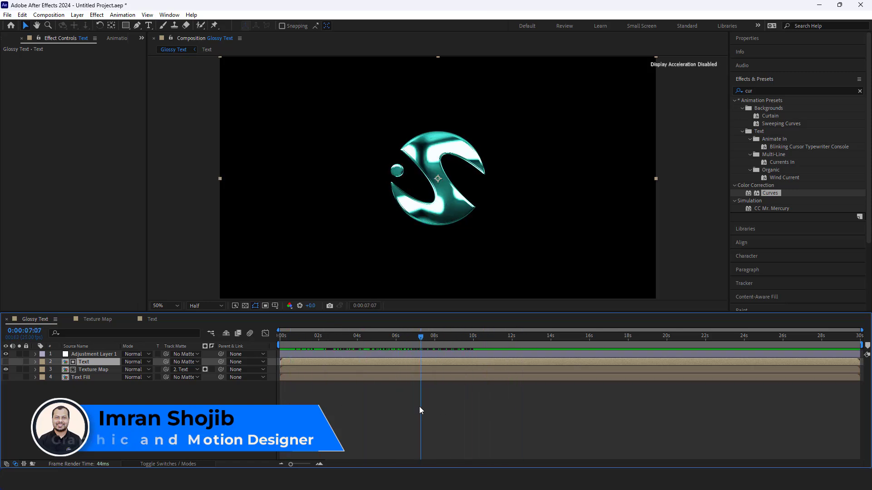